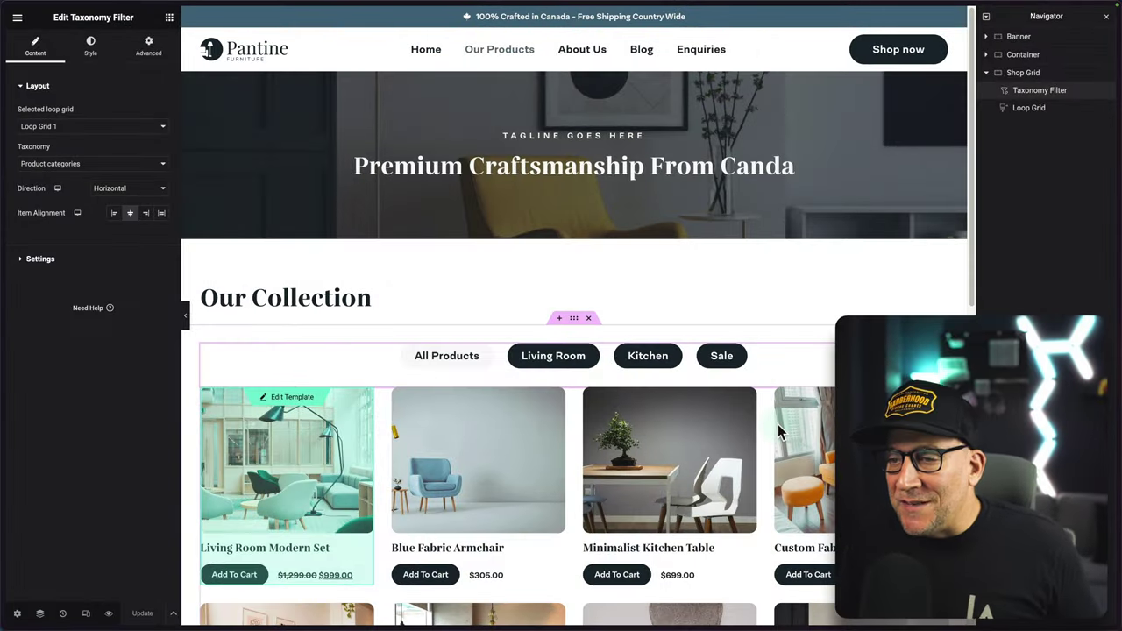
Filter the product grid by Living Room, Kitchen and Sale, then back to All Products.
{"action": "scroll", "coordinate": [776, 424], "scroll_direction": "down", "scroll_amount": 3}
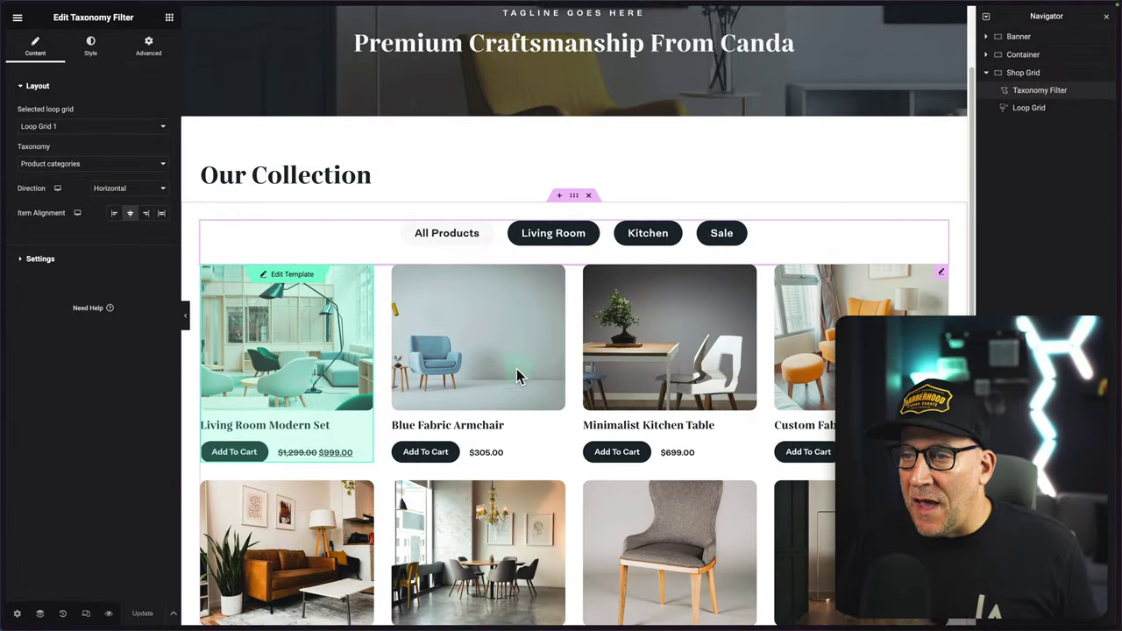
{"action": "scroll", "coordinate": [516, 375], "scroll_direction": "down", "scroll_amount": 1}
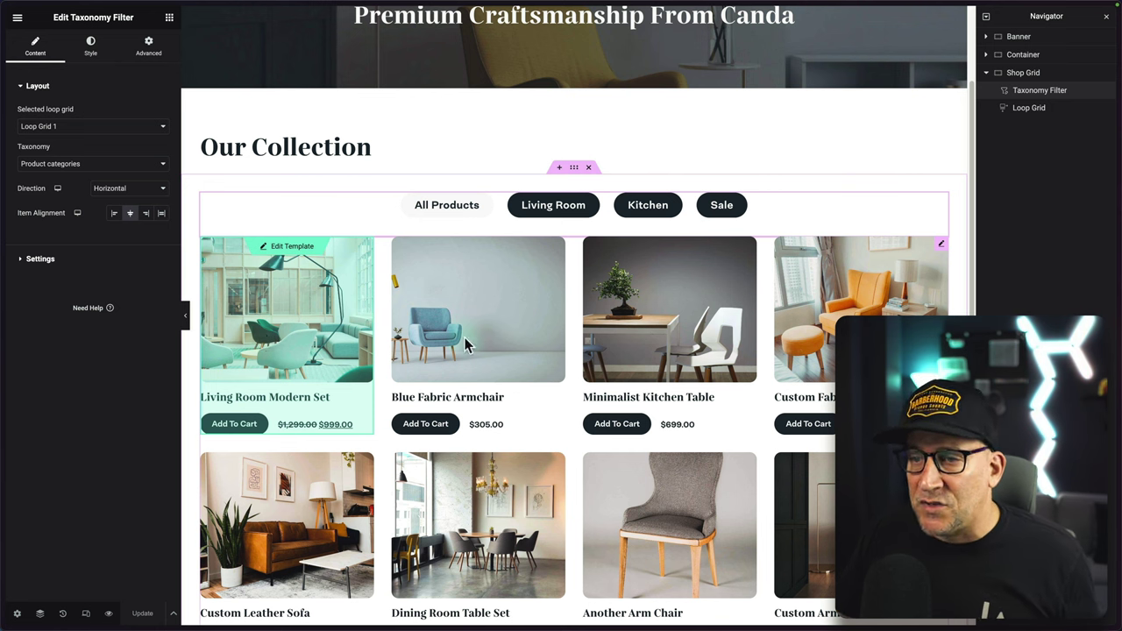
{"action": "left_click", "coordinate": [566, 205]}
{"action": "left_click", "coordinate": [642, 212]}
{"action": "left_click", "coordinate": [722, 208]}
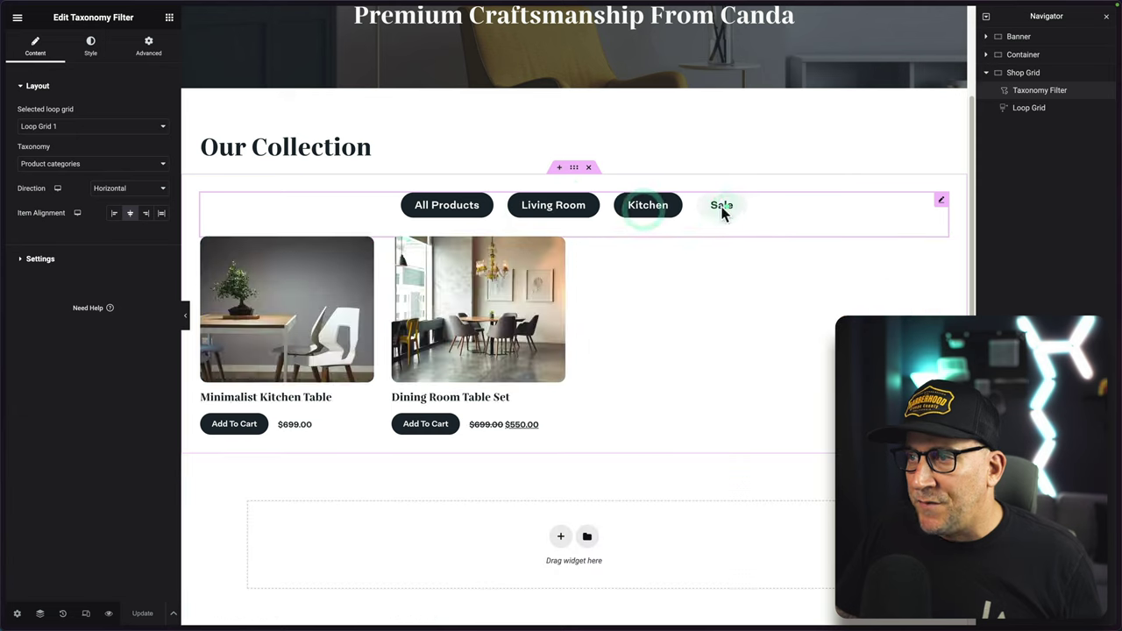
{"action": "left_click", "coordinate": [462, 210]}
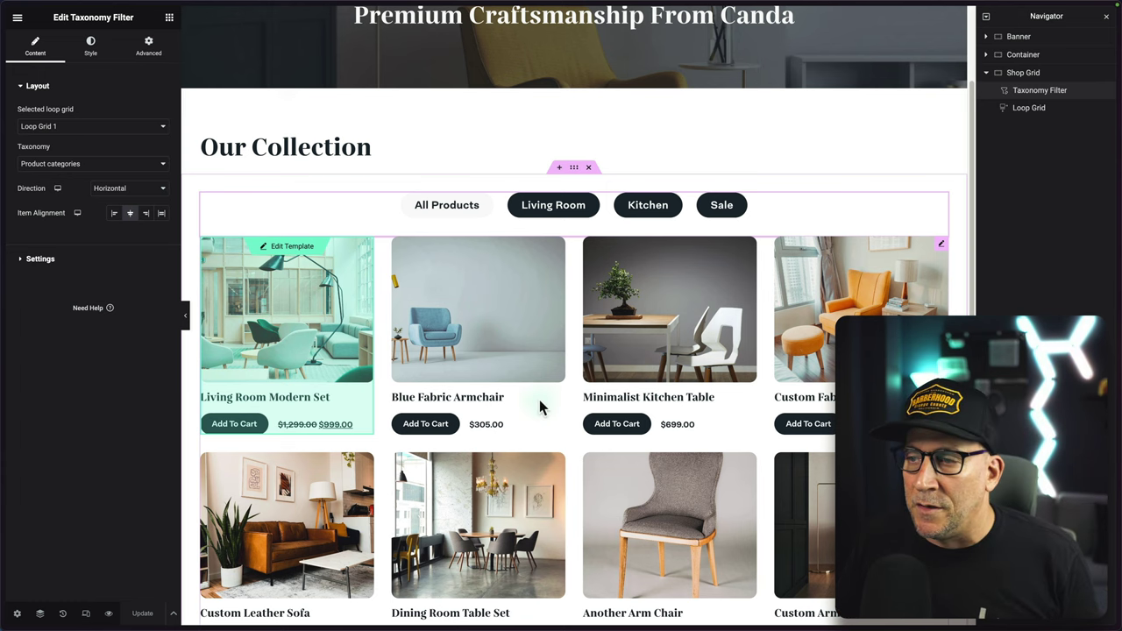
Switch from the Elementor shop page editor to the WordPress Dashboard.
{"action": "scroll", "coordinate": [550, 406], "scroll_direction": "down", "scroll_amount": 1}
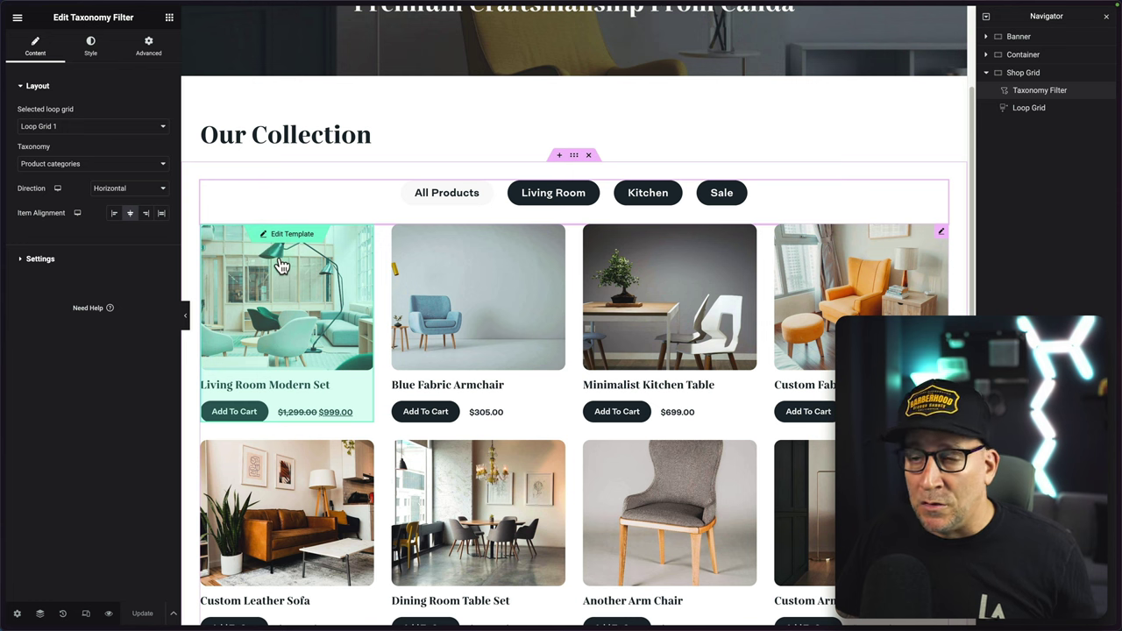
{"action": "mouse_move", "coordinate": [32, 343]}
{"action": "left_click", "coordinate": [49, 292]}
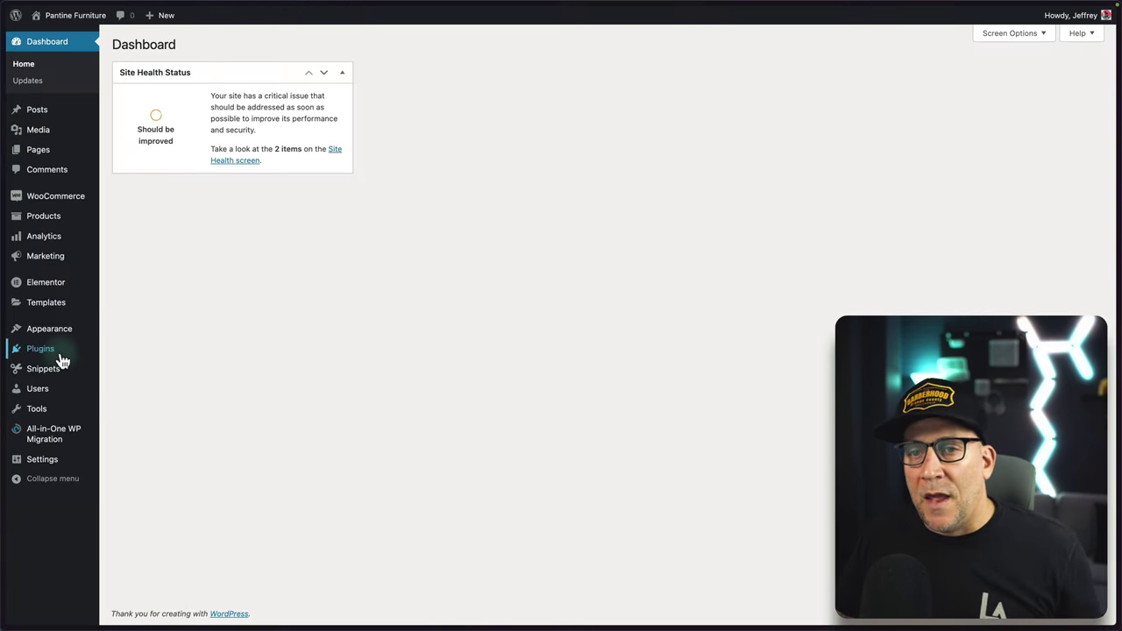
Install and activate the Advanced Custom Fields (ACF) plugin via Plugins > Add New.
{"action": "mouse_move", "coordinate": [60, 359]}
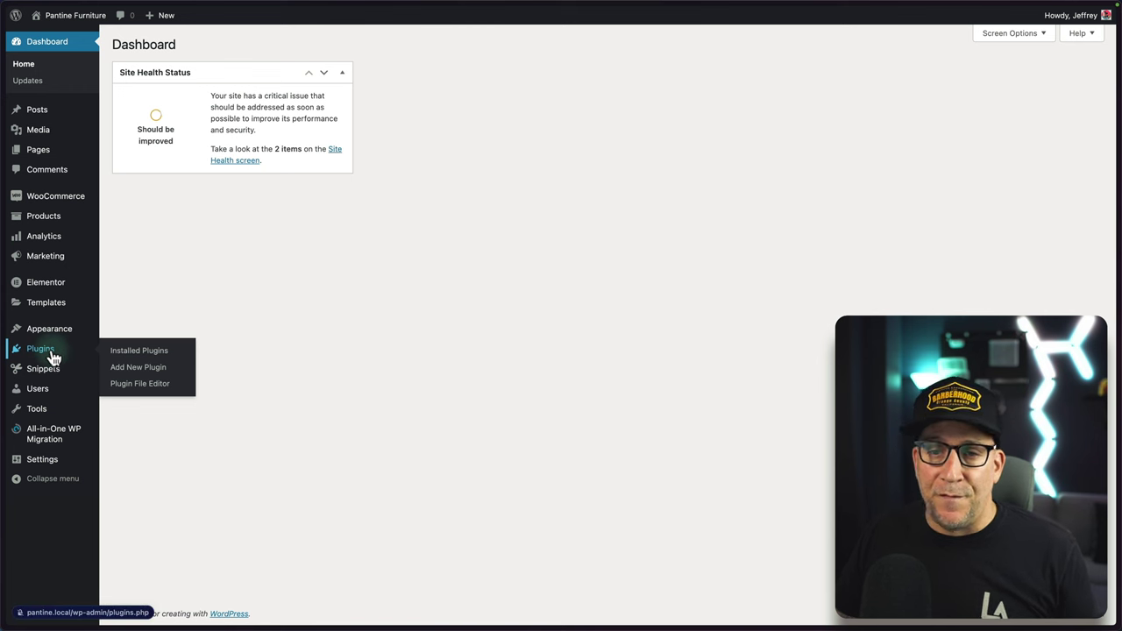
{"action": "left_click", "coordinate": [41, 349]}
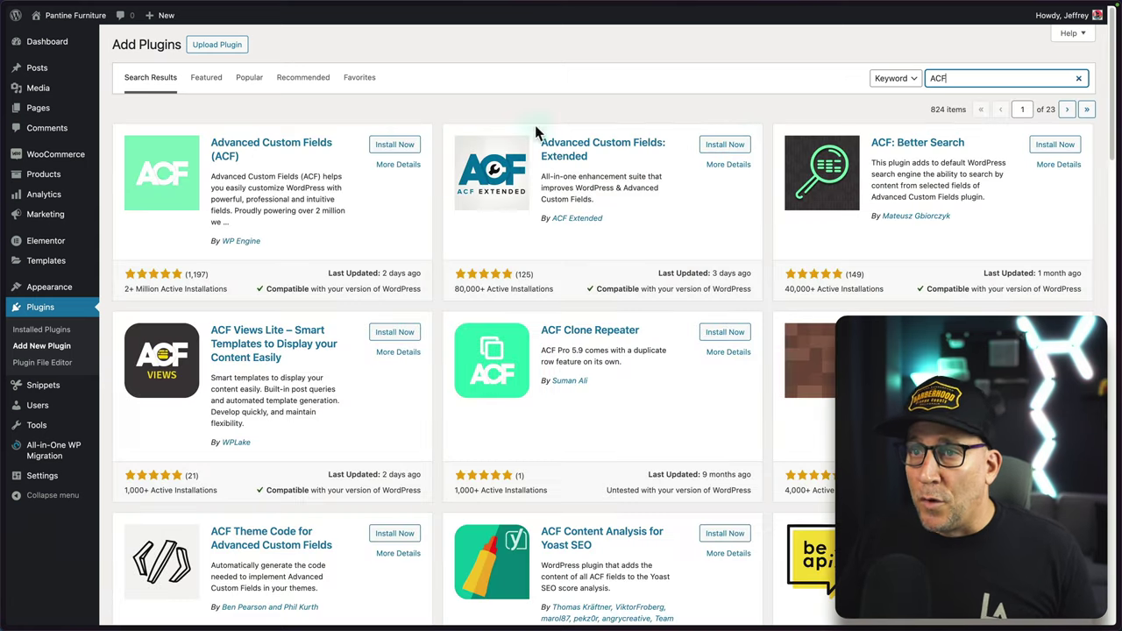
{"action": "left_click", "coordinate": [395, 143]}
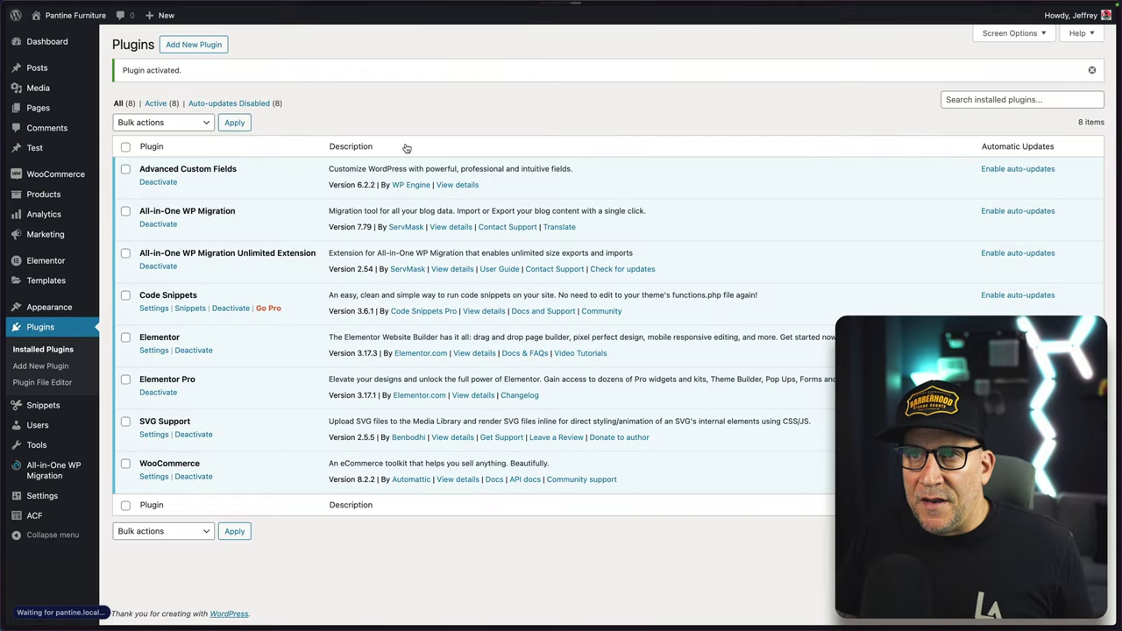
{"action": "mouse_move", "coordinate": [38, 524]}
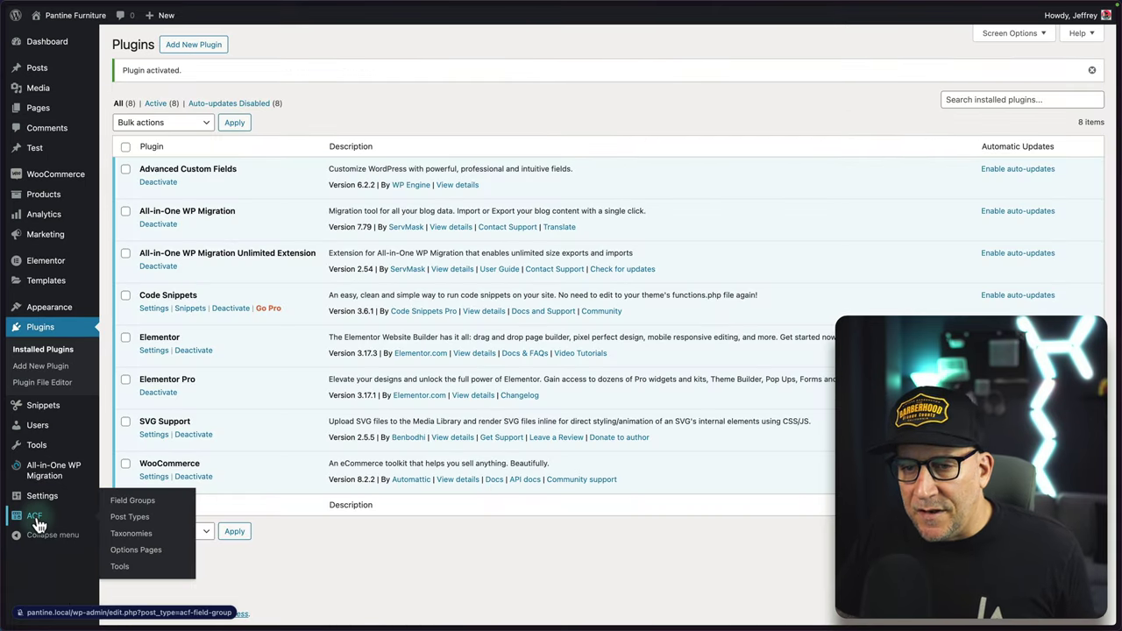
Create a new ACF field group titled 'Sales Badge'.
{"action": "left_click", "coordinate": [123, 500]}
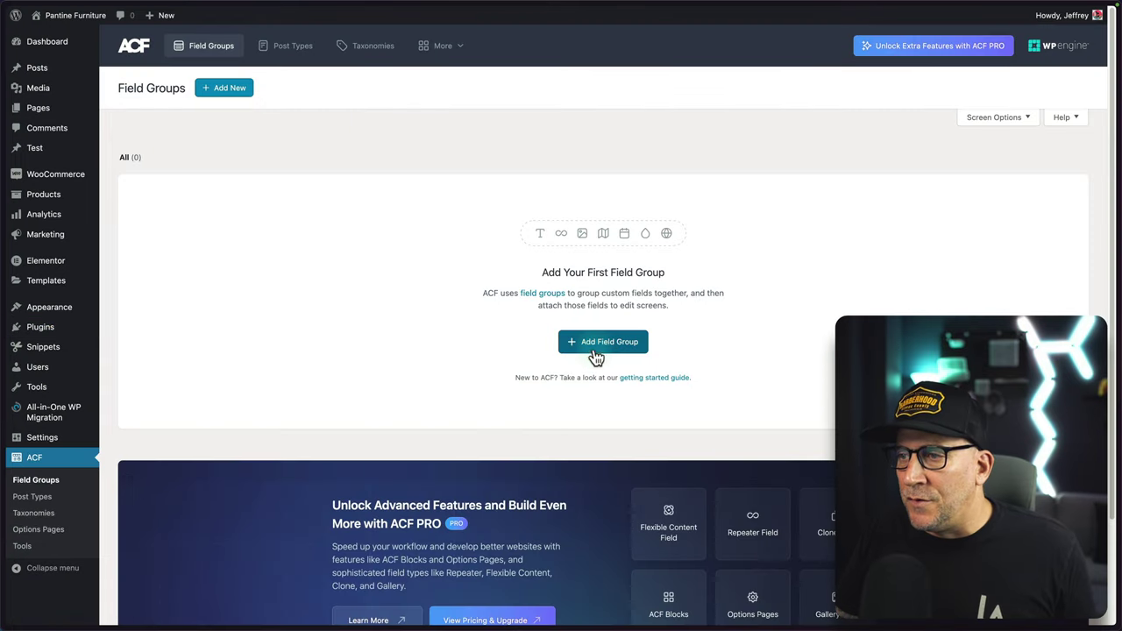
{"action": "left_click", "coordinate": [593, 350]}
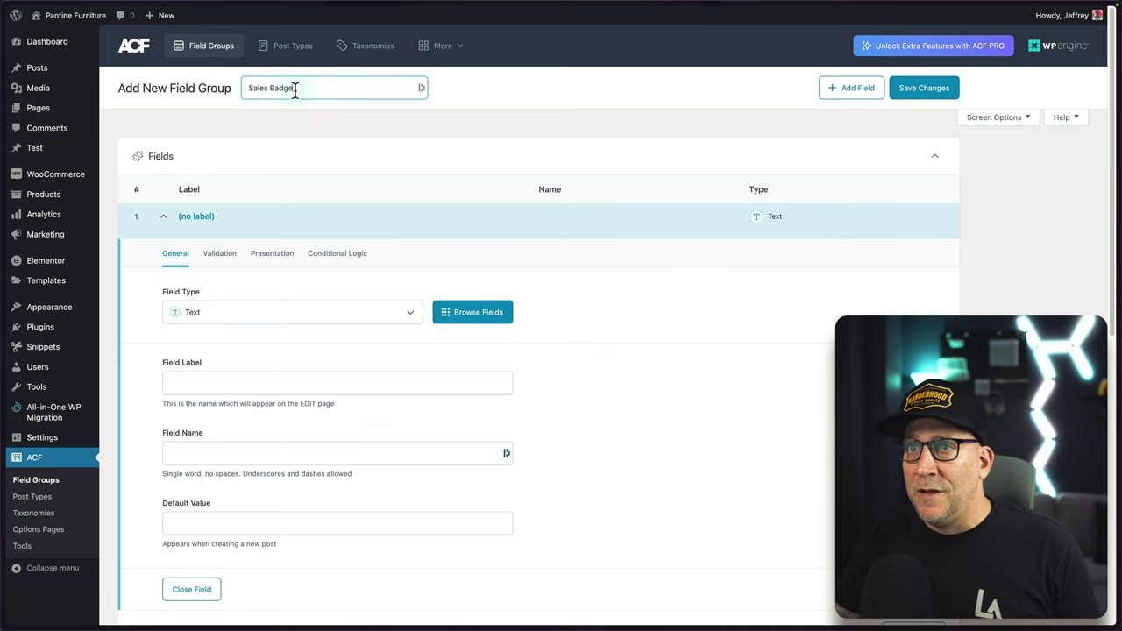
{"action": "left_click", "coordinate": [251, 107]}
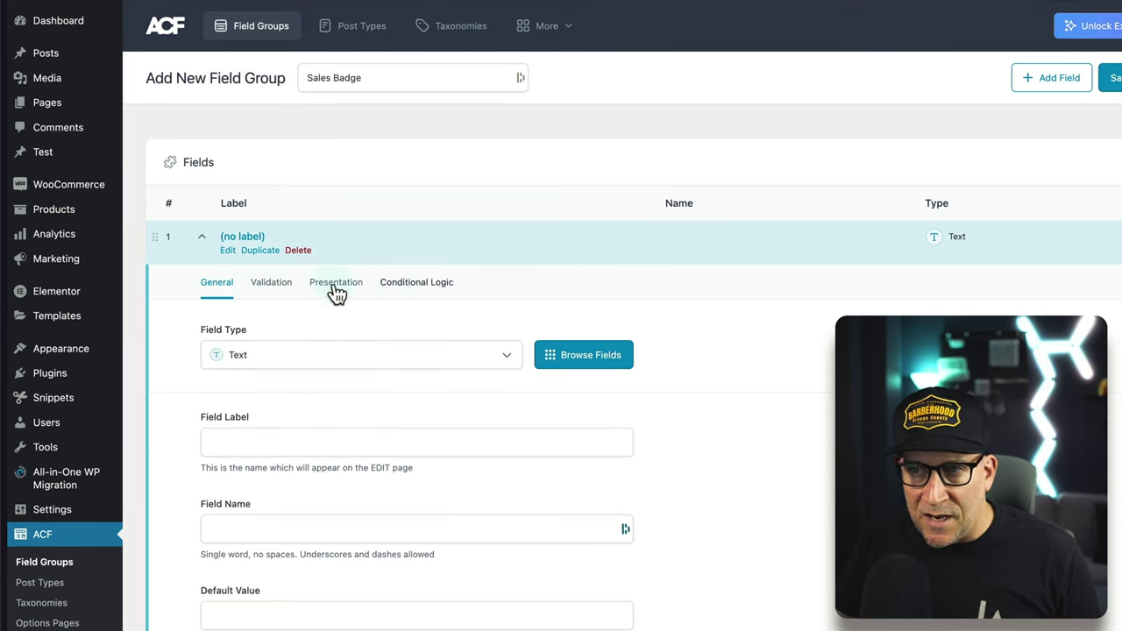
Add a Text field labelled 'Sales Badge' so its name becomes sales_badge.
{"action": "scroll", "coordinate": [278, 381], "scroll_direction": "down", "scroll_amount": 3}
{"action": "left_click", "coordinate": [251, 328]}
{"action": "type", "text": "Sales Badge"}
{"action": "left_click", "coordinate": [172, 348]}
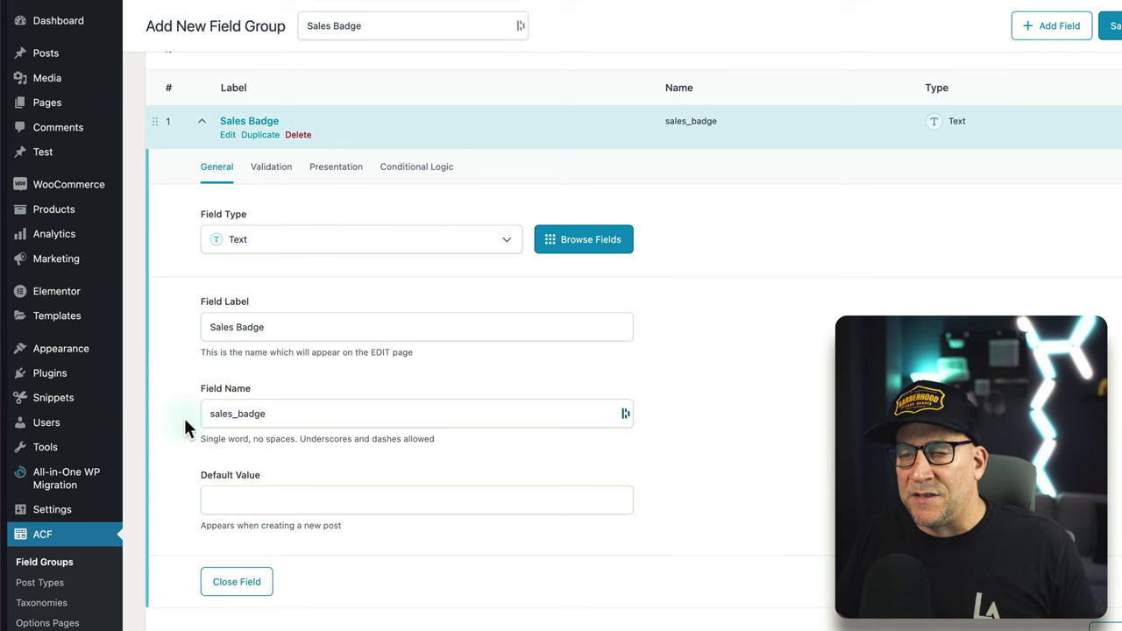
{"action": "scroll", "coordinate": [177, 447], "scroll_direction": "down", "scroll_amount": 2}
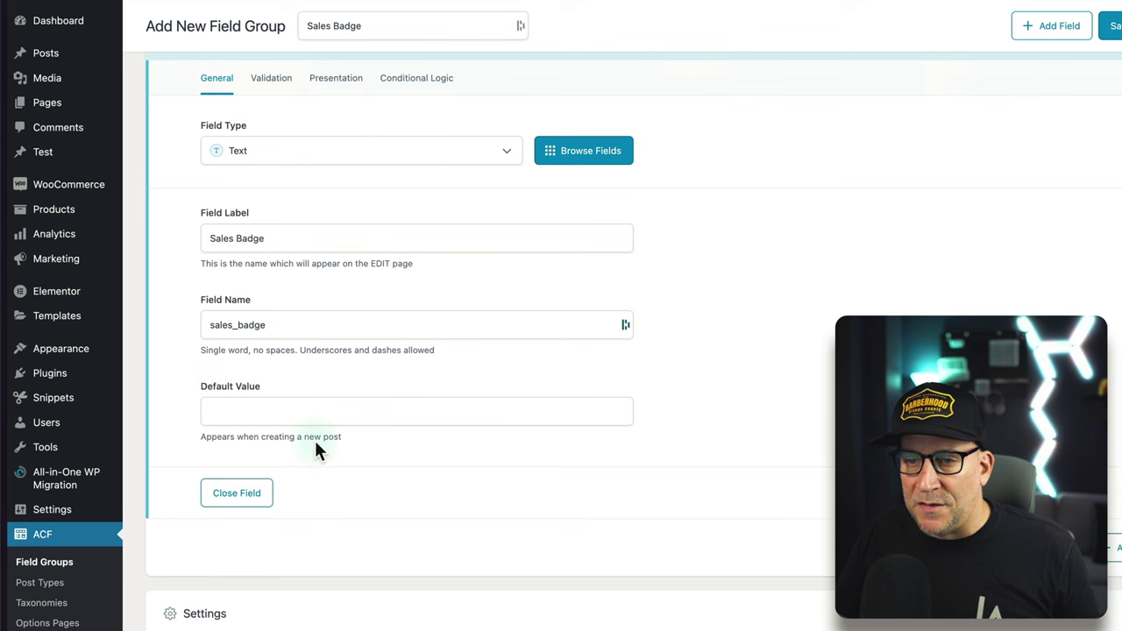
{"action": "scroll", "coordinate": [315, 440], "scroll_direction": "down", "scroll_amount": 6}
{"action": "scroll", "coordinate": [322, 441], "scroll_direction": "down", "scroll_amount": 1}
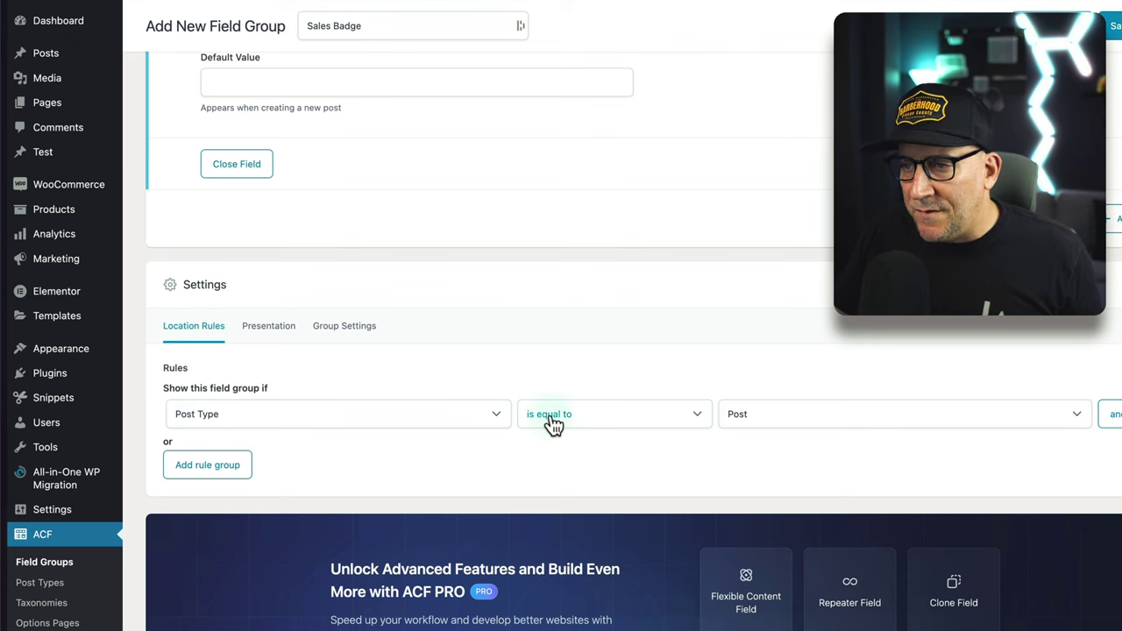
Set the field group's location to Post Type equals Product, save it, and go to Products.
{"action": "left_click", "coordinate": [797, 424]}
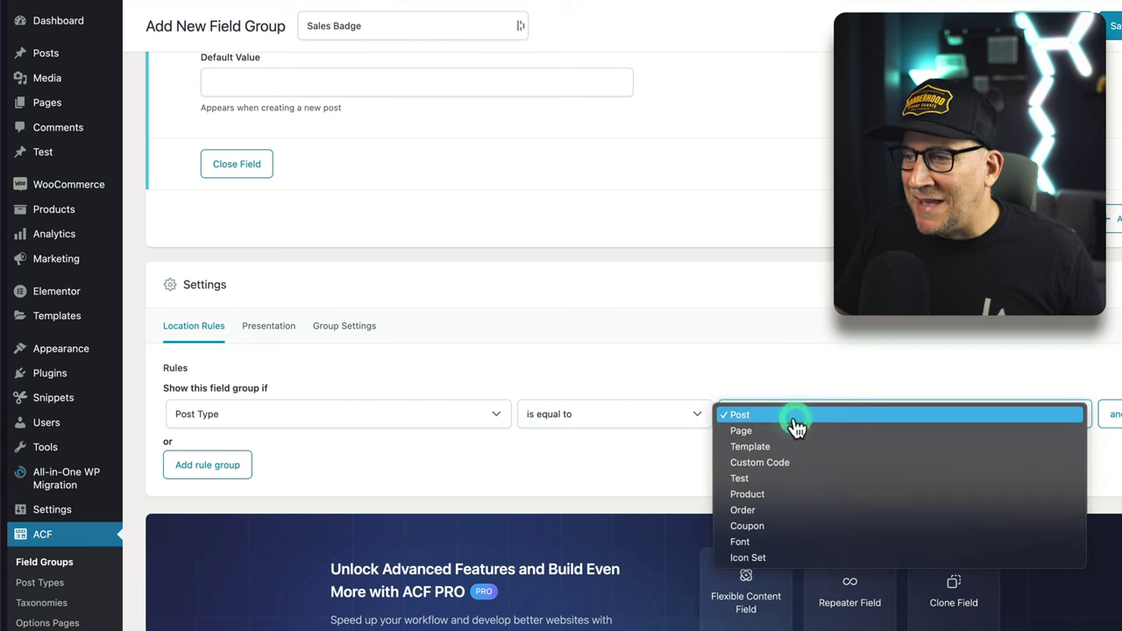
{"action": "left_click", "coordinate": [768, 494]}
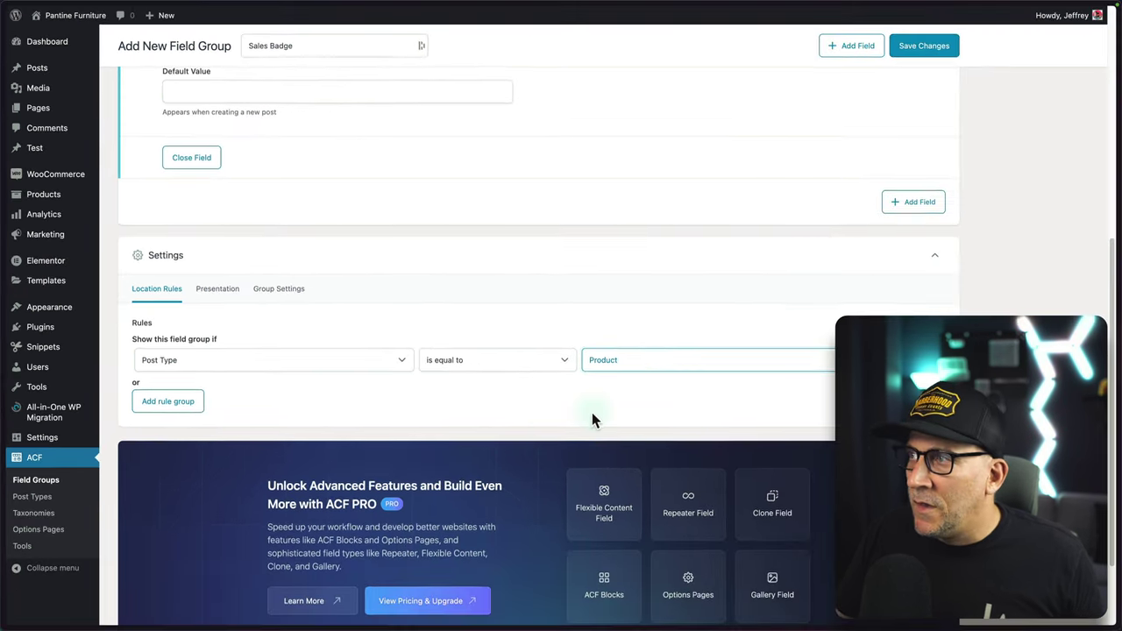
{"action": "scroll", "coordinate": [592, 412], "scroll_direction": "up", "scroll_amount": 6}
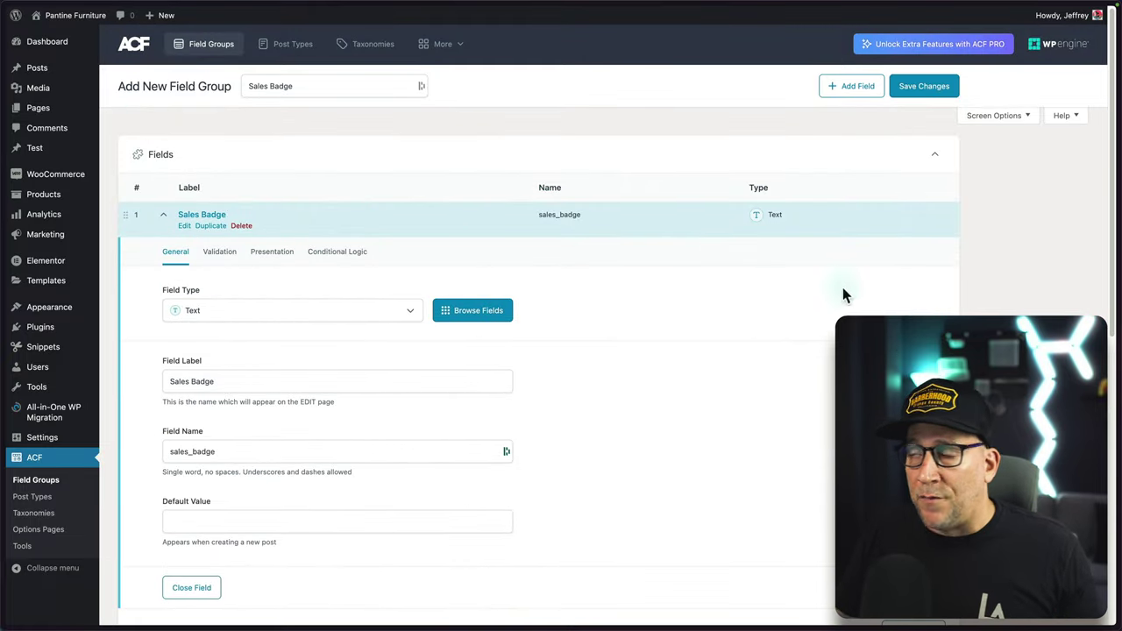
{"action": "left_click", "coordinate": [924, 88]}
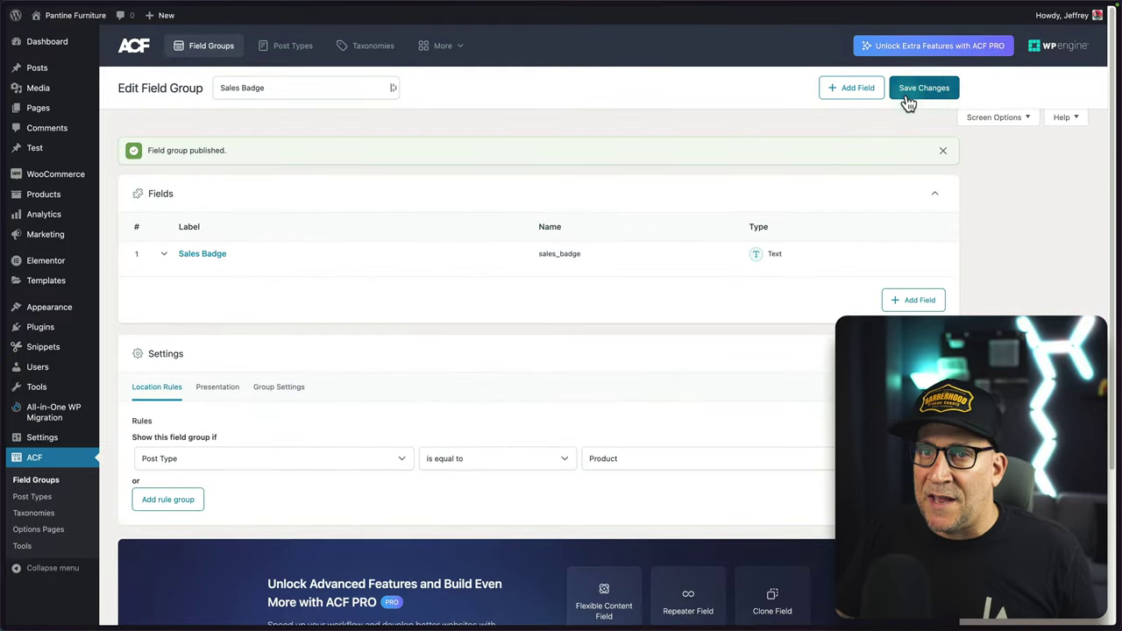
{"action": "left_click", "coordinate": [27, 194]}
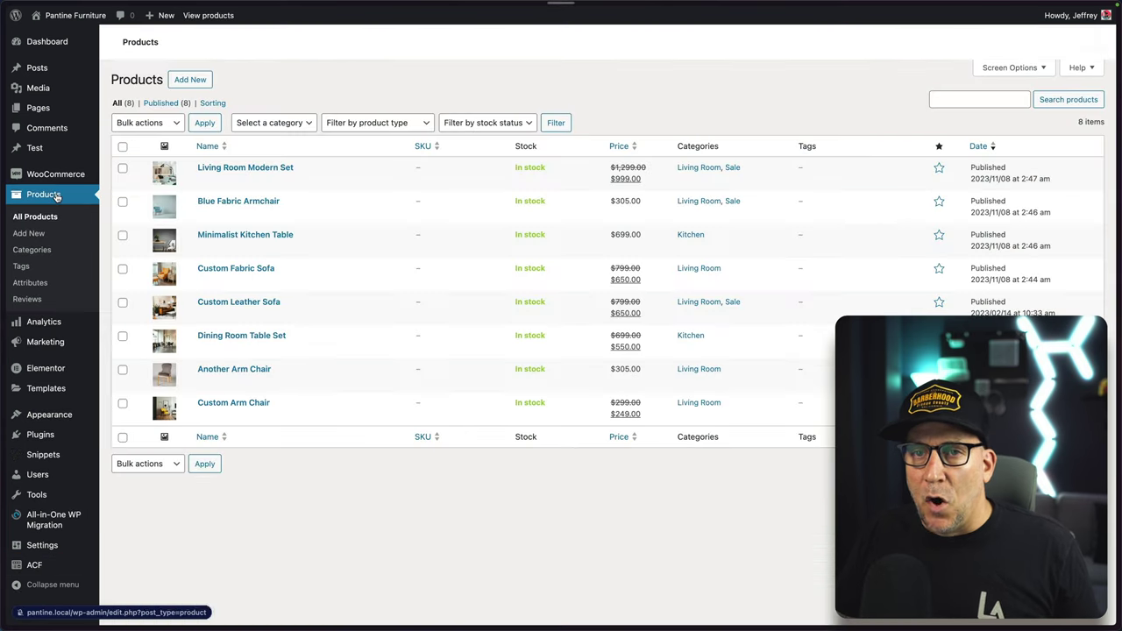
Open Living Room Modern Set and enter 'On Sale' in its Sales Badge field.
{"action": "left_click", "coordinate": [221, 170]}
{"action": "scroll", "coordinate": [451, 328], "scroll_direction": "down", "scroll_amount": 3}
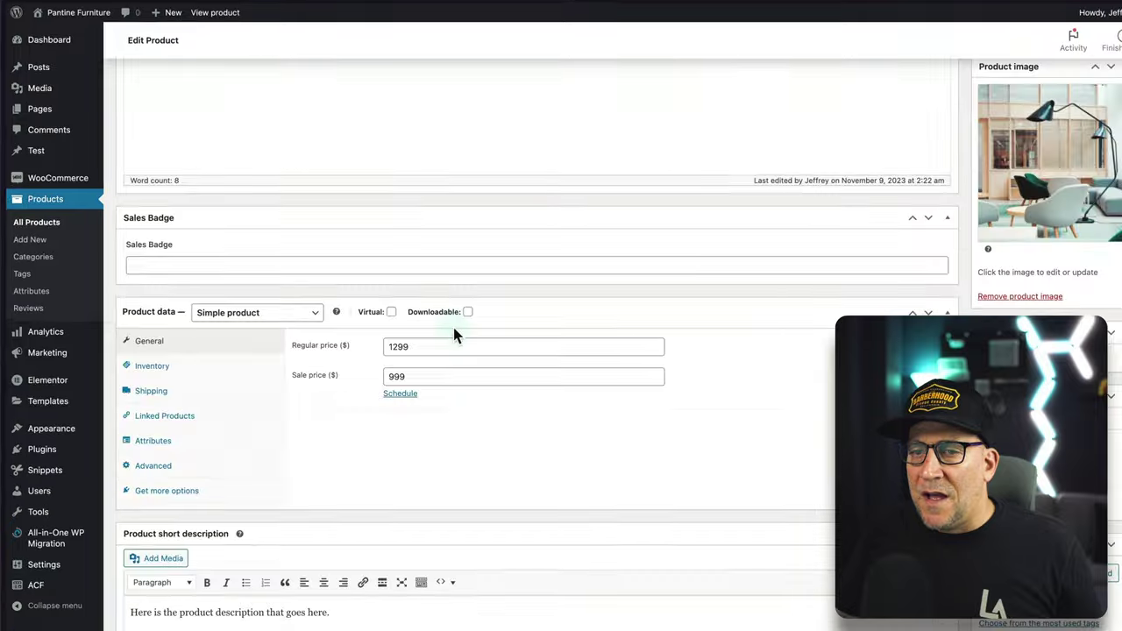
{"action": "left_click_drag", "start_coordinate": [182, 217], "coordinate": [174, 219]}
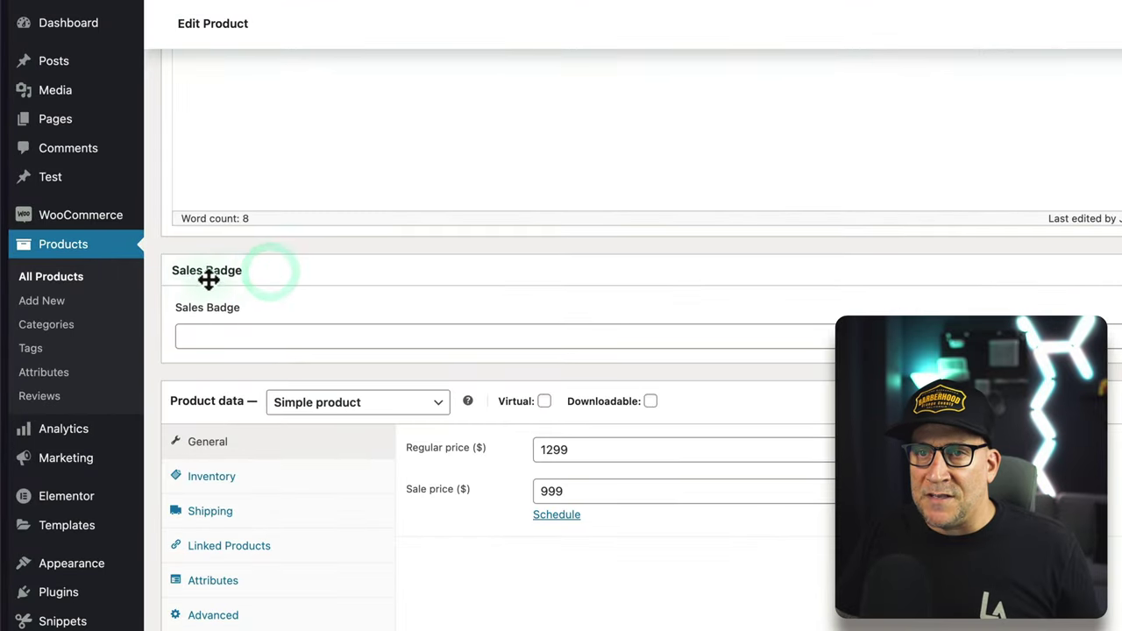
{"action": "left_click", "coordinate": [203, 334]}
{"action": "scroll", "coordinate": [428, 342], "scroll_direction": "up", "scroll_amount": 2}
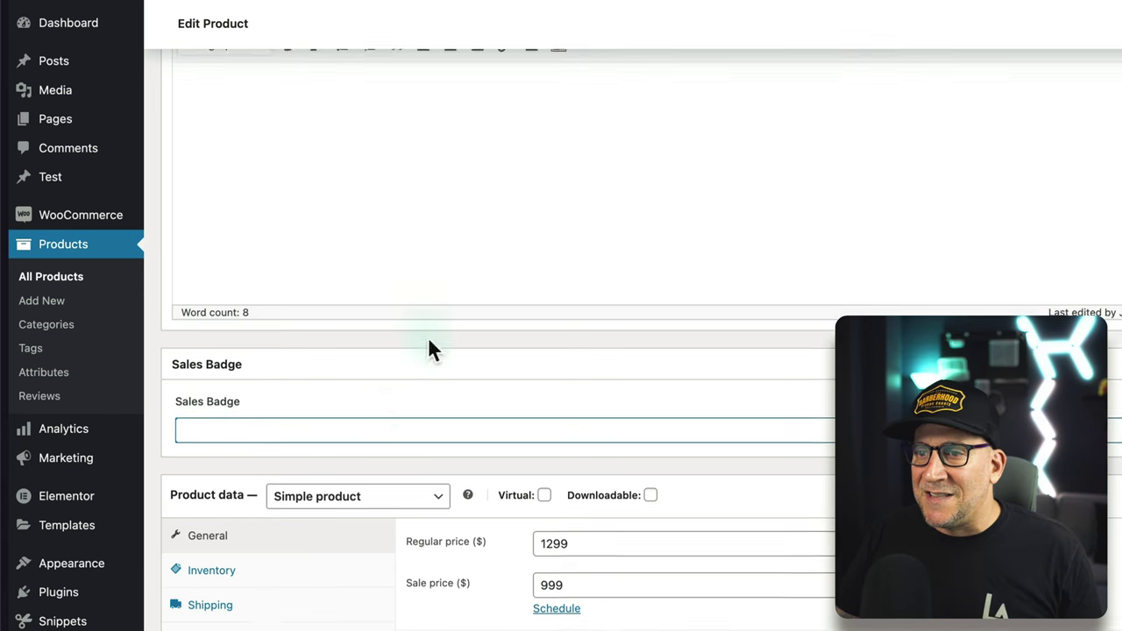
{"action": "scroll", "coordinate": [427, 340], "scroll_direction": "down", "scroll_amount": 4}
{"action": "left_click", "coordinate": [547, 377]}
{"action": "left_click", "coordinate": [239, 223]}
{"action": "left_click", "coordinate": [233, 215]}
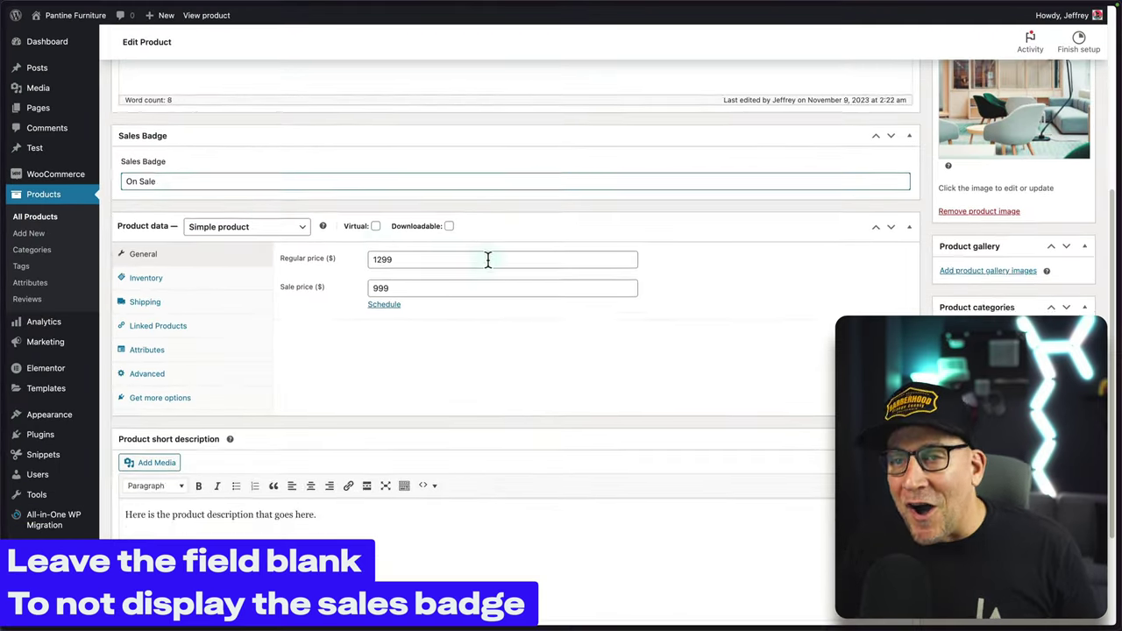
Update the Living Room Modern Set product to save the badge.
{"action": "scroll", "coordinate": [525, 270], "scroll_direction": "up", "scroll_amount": 4}
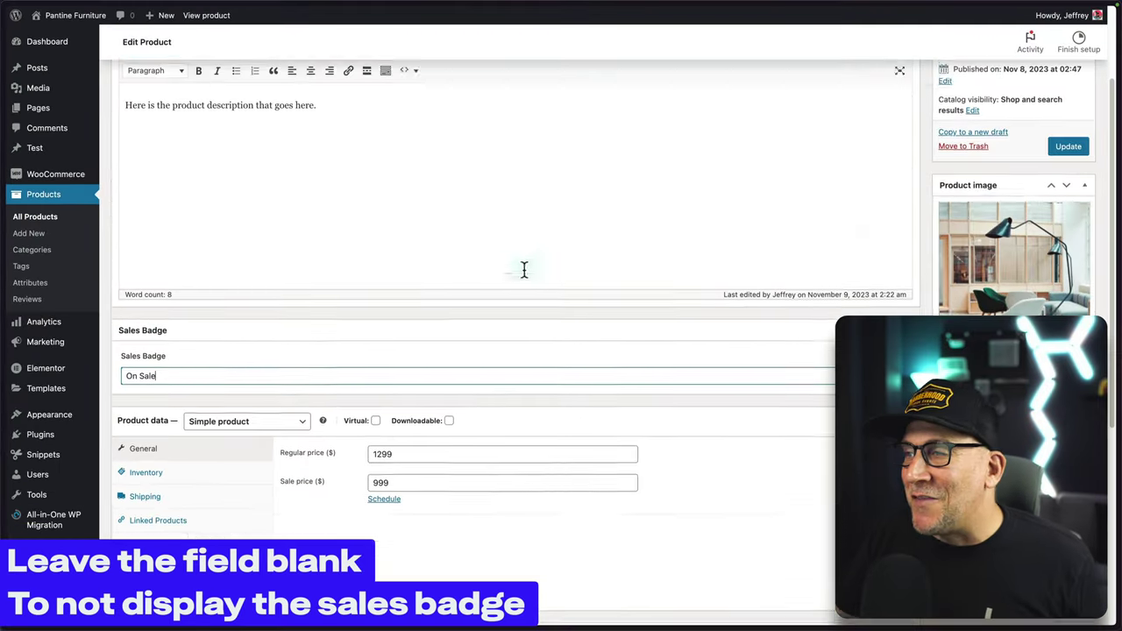
{"action": "scroll", "coordinate": [524, 270], "scroll_direction": "up", "scroll_amount": 2}
{"action": "left_click", "coordinate": [1069, 271]}
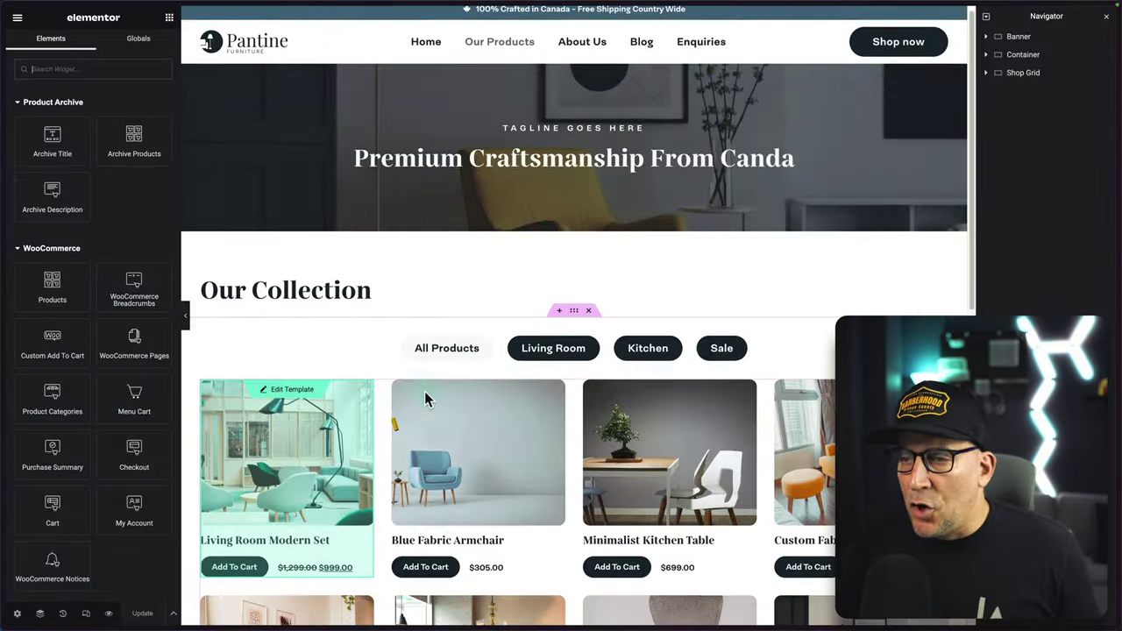
{"action": "scroll", "coordinate": [425, 391], "scroll_direction": "down", "scroll_amount": 2}
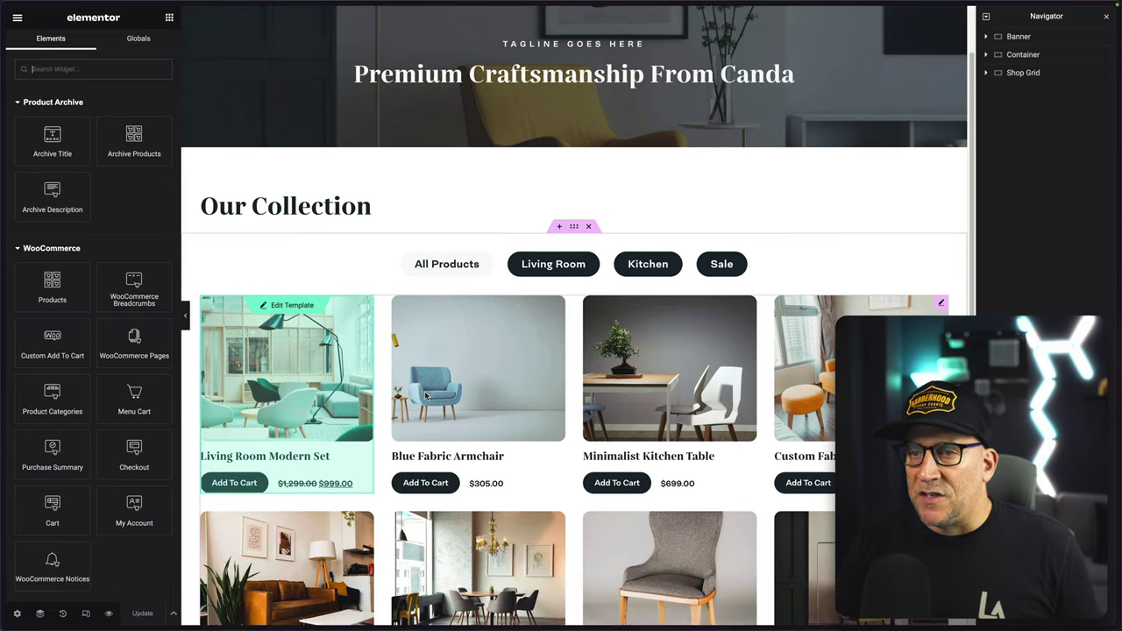
Open the product grid's loop item template and select its product image.
{"action": "scroll", "coordinate": [424, 391], "scroll_direction": "down", "scroll_amount": 2}
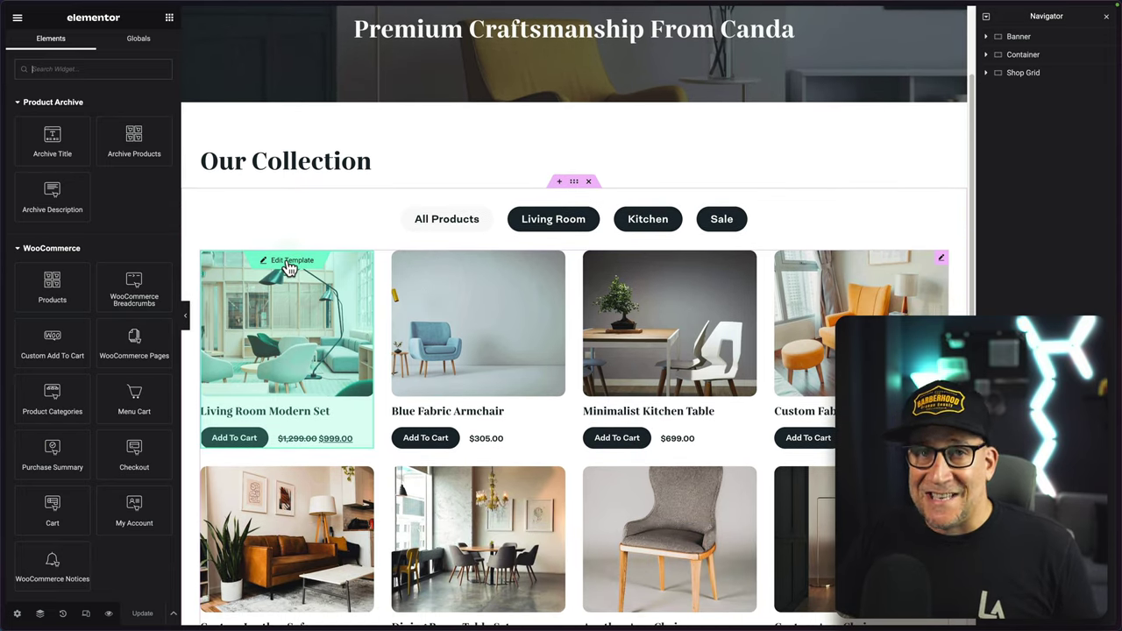
{"action": "left_click", "coordinate": [289, 261]}
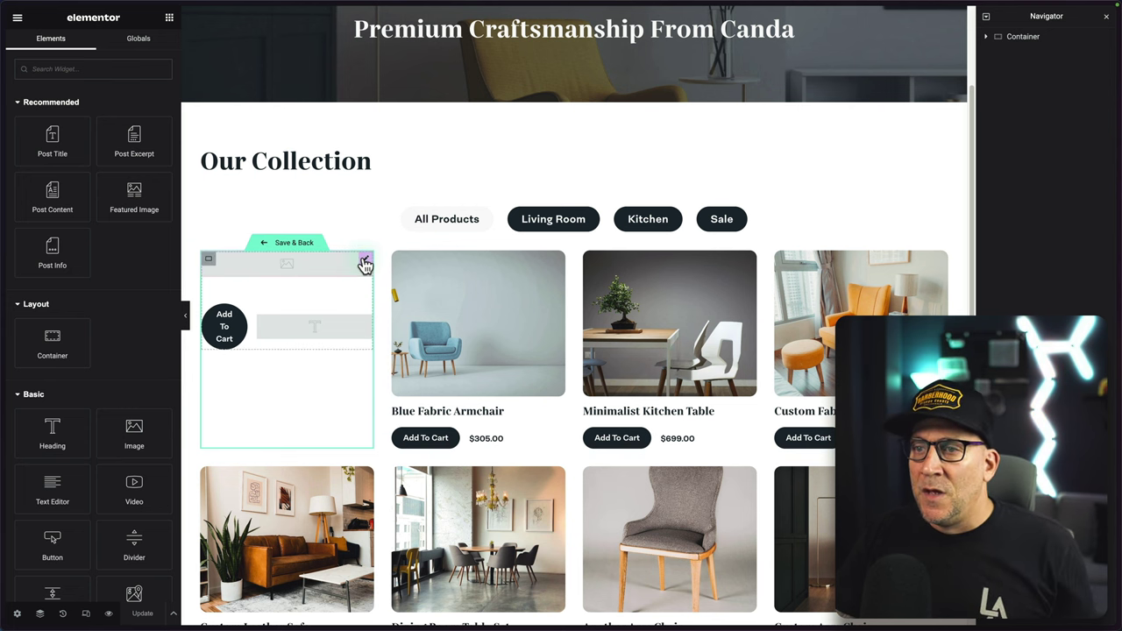
{"action": "left_click", "coordinate": [364, 261]}
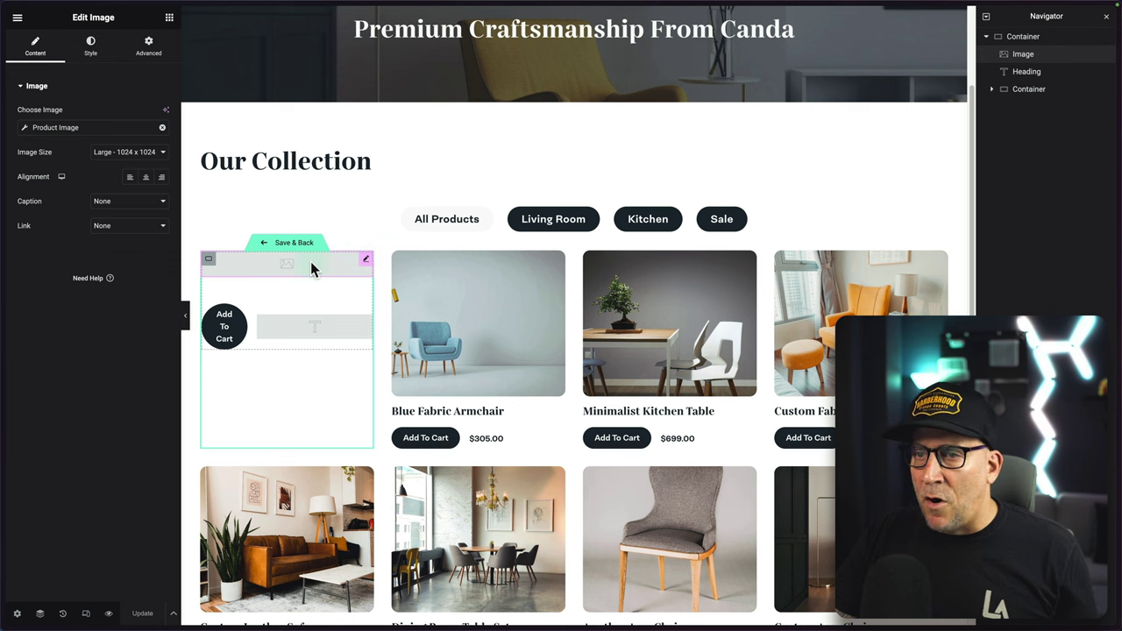
Undock the Navigator into a floating panel and show the widget library.
{"action": "left_click_drag", "start_coordinate": [1022, 16], "coordinate": [1043, 90]}
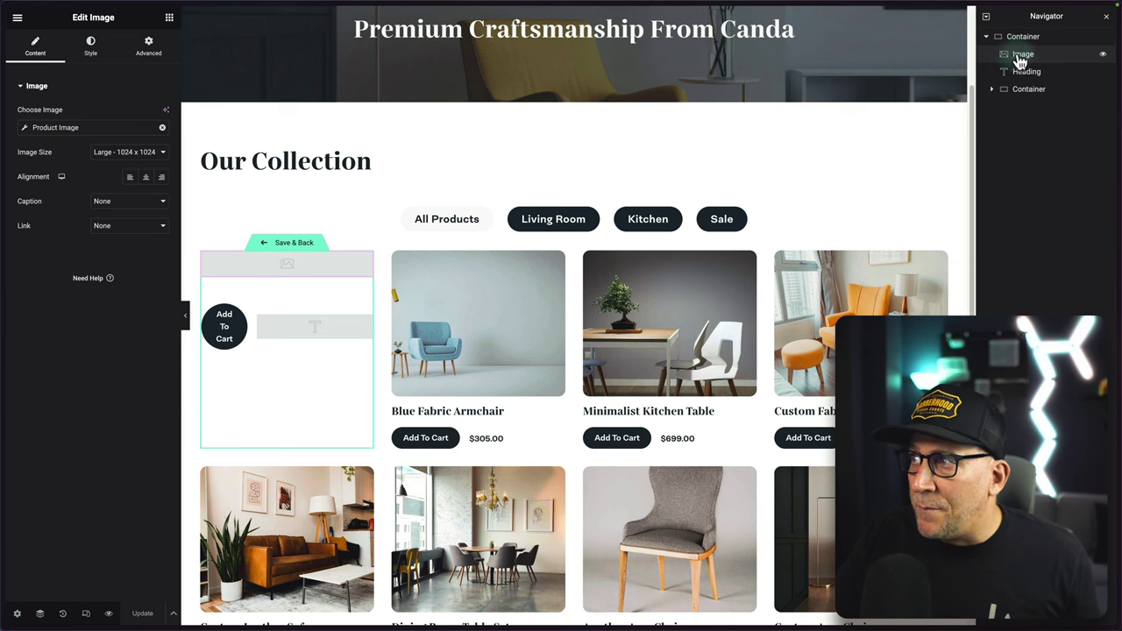
{"action": "left_click", "coordinate": [169, 17]}
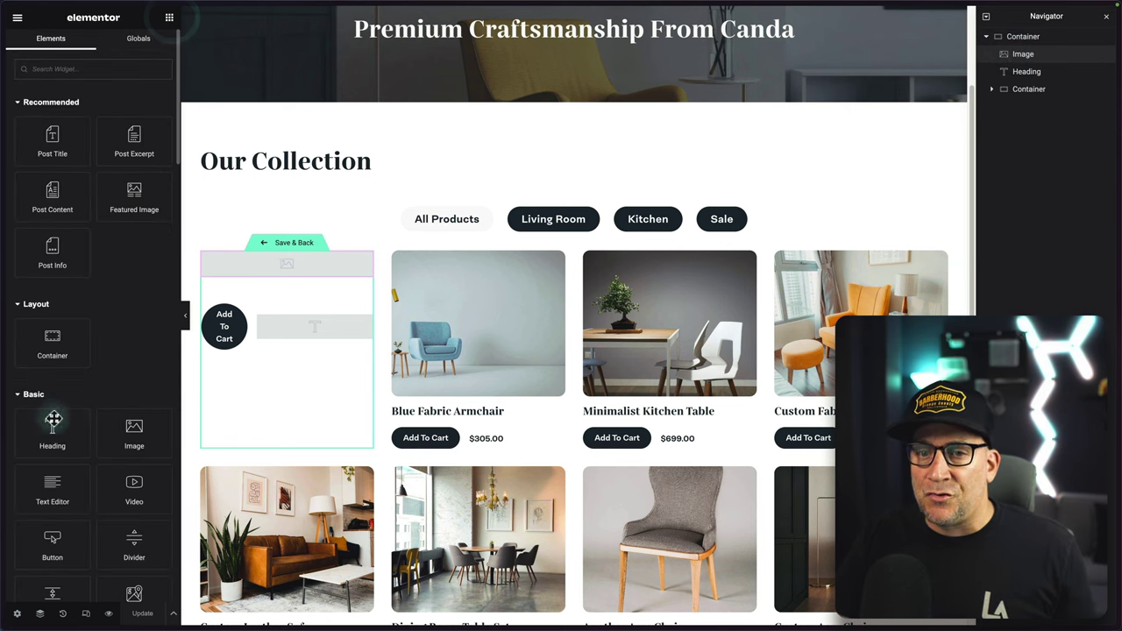
{"action": "left_click_drag", "start_coordinate": [53, 421], "coordinate": [68, 426]}
Add a Heading at the card's top whose title uses the ACF Field tag with key Sales Badge.
{"action": "left_click_drag", "start_coordinate": [75, 480], "coordinate": [279, 302]}
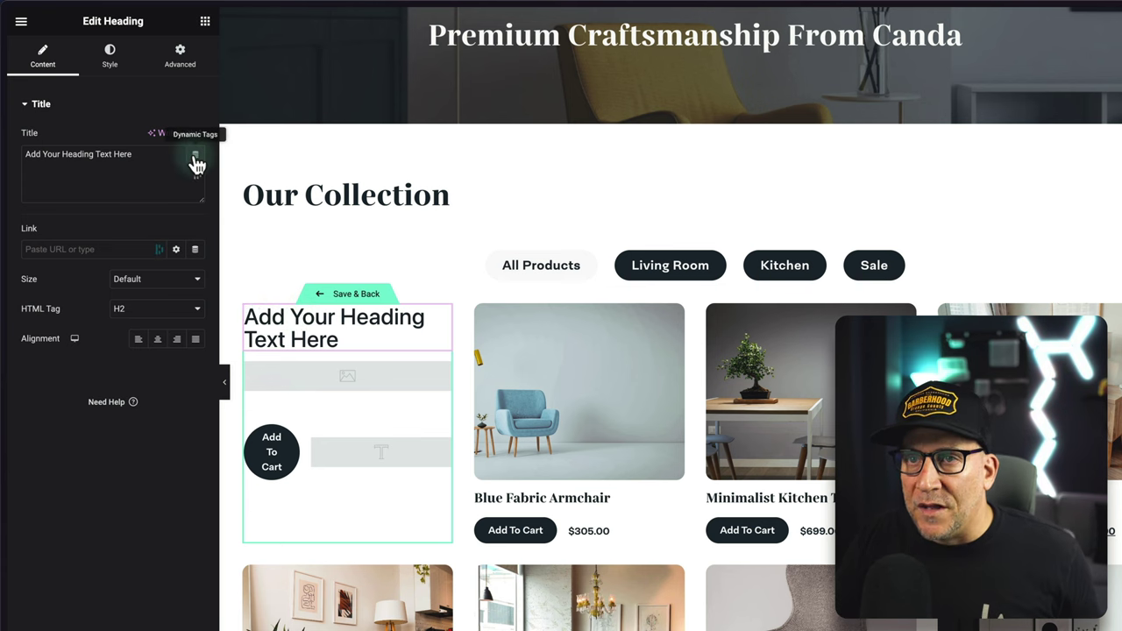
{"action": "left_click", "coordinate": [196, 161]}
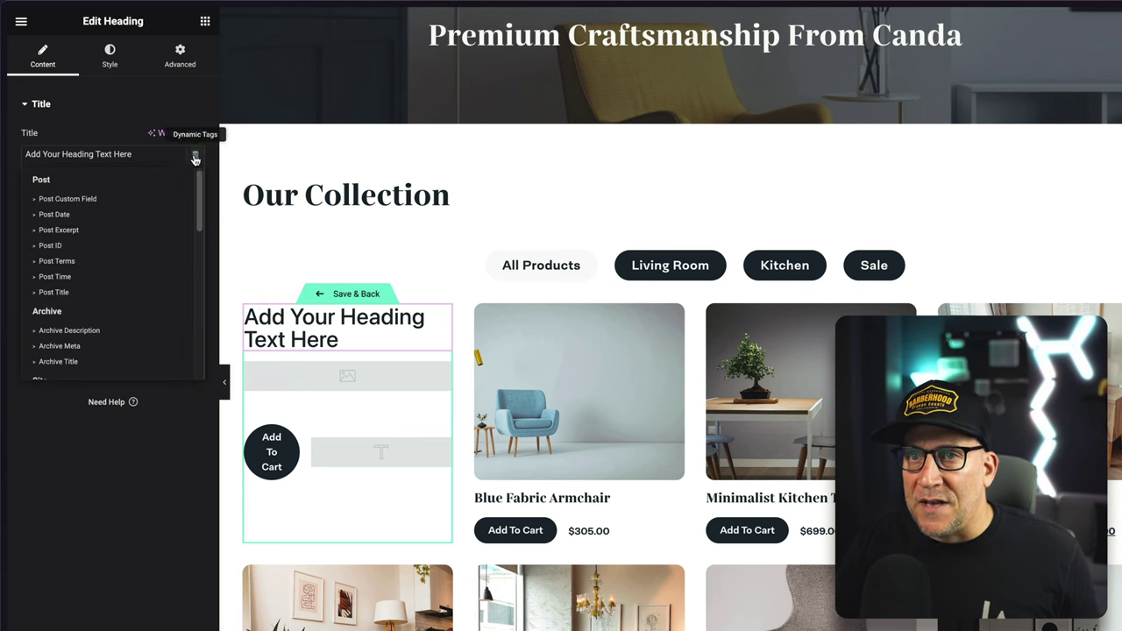
{"action": "scroll", "coordinate": [137, 255], "scroll_direction": "down", "scroll_amount": 10}
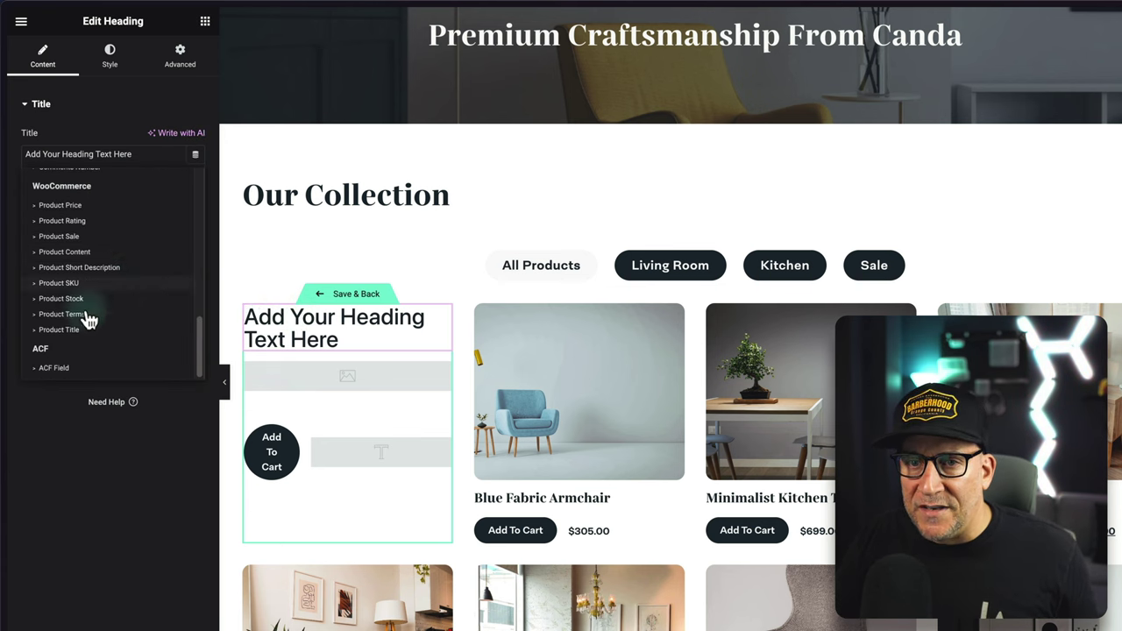
{"action": "left_click", "coordinate": [54, 368]}
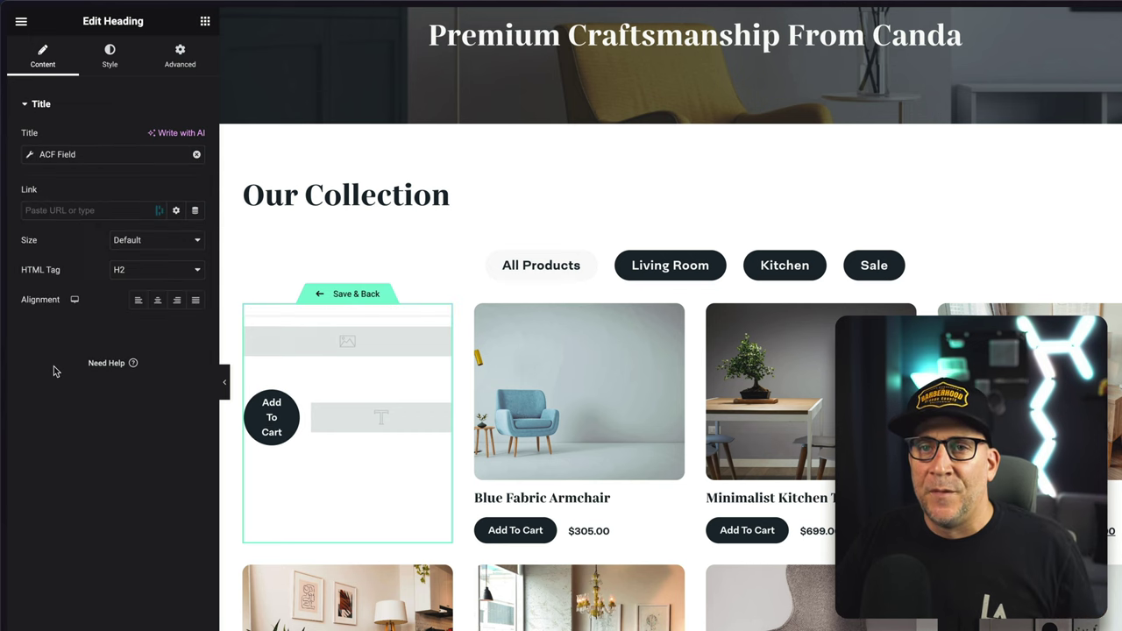
{"action": "left_click", "coordinate": [87, 159]}
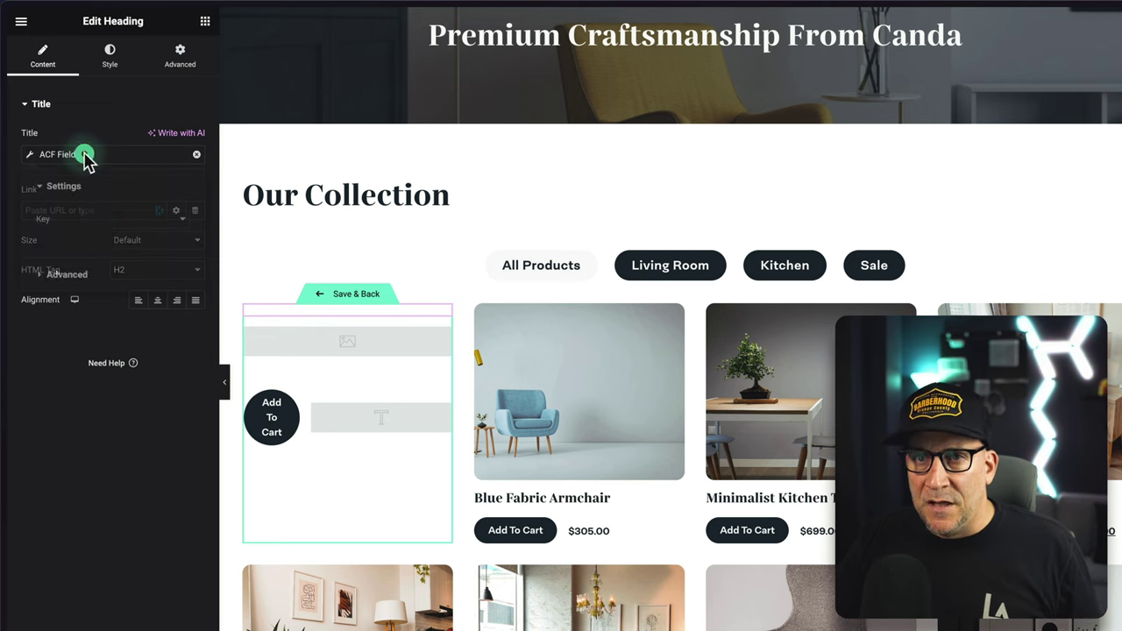
{"action": "left_click", "coordinate": [127, 222]}
{"action": "left_click", "coordinate": [134, 249]}
{"action": "left_click", "coordinate": [93, 357]}
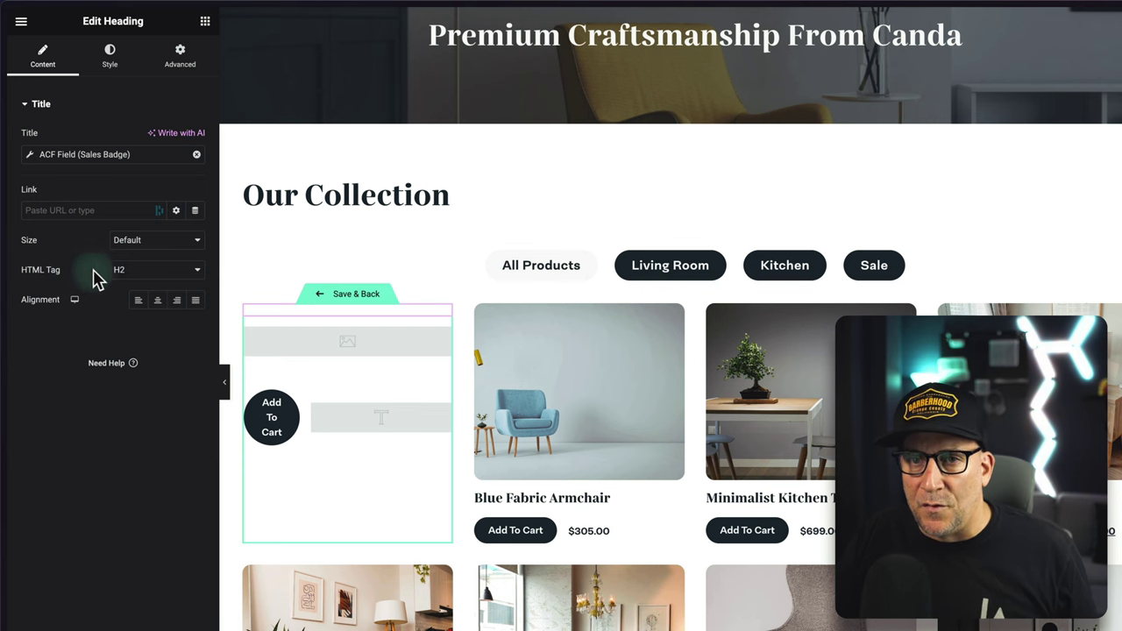
Set the badge heading's HTML Tag to span.
{"action": "left_click", "coordinate": [123, 271]}
{"action": "left_click", "coordinate": [131, 364]}
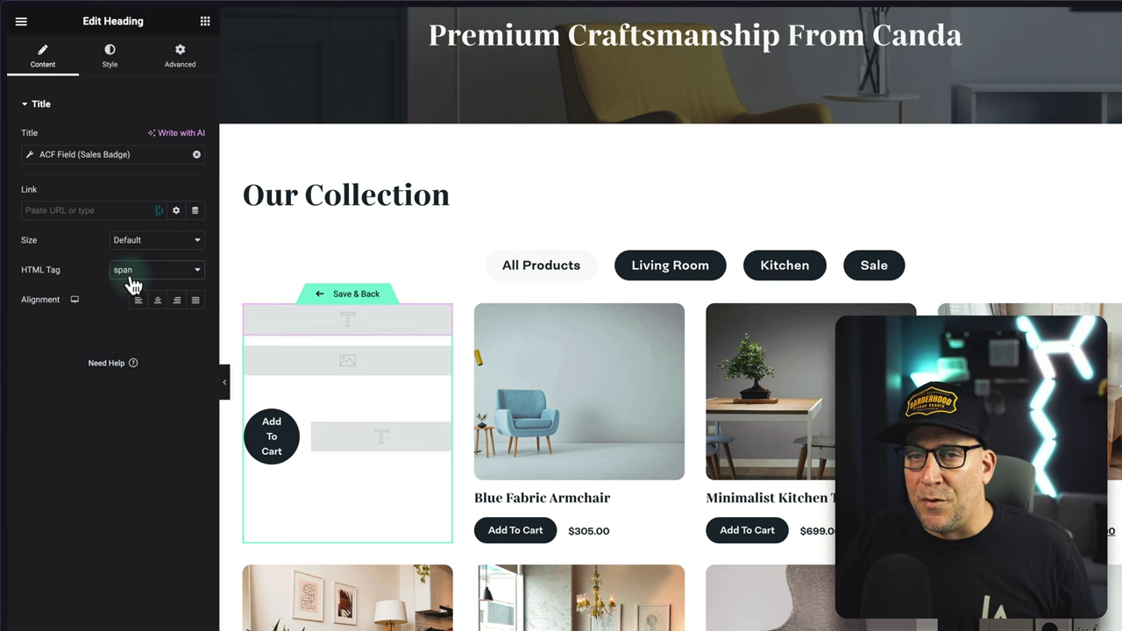
{"action": "left_click", "coordinate": [130, 281]}
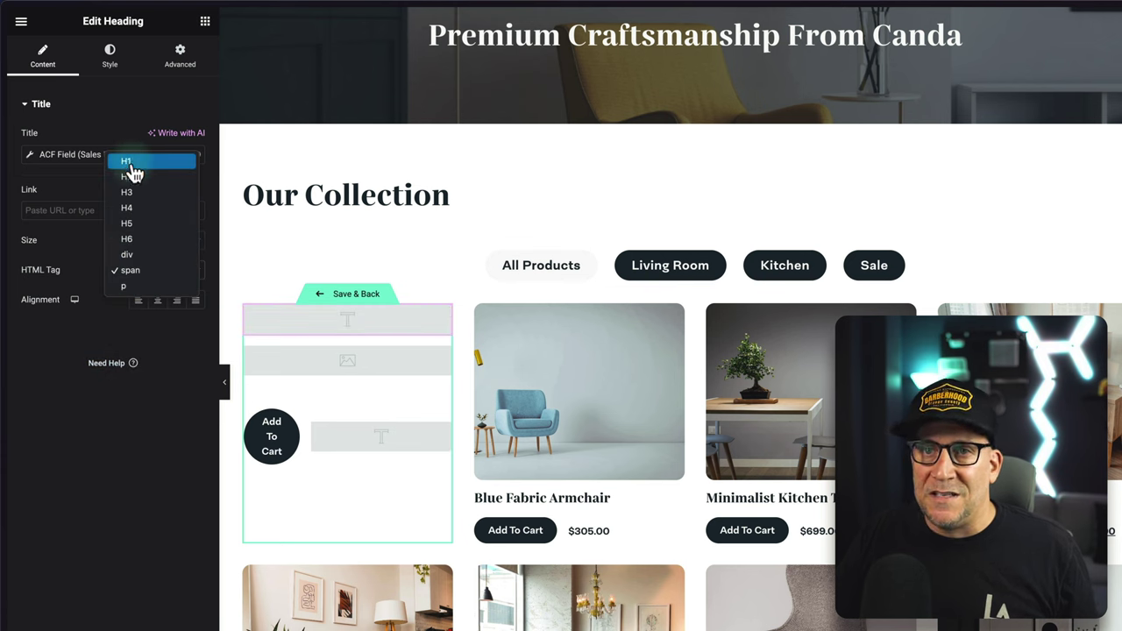
{"action": "left_click", "coordinate": [73, 436]}
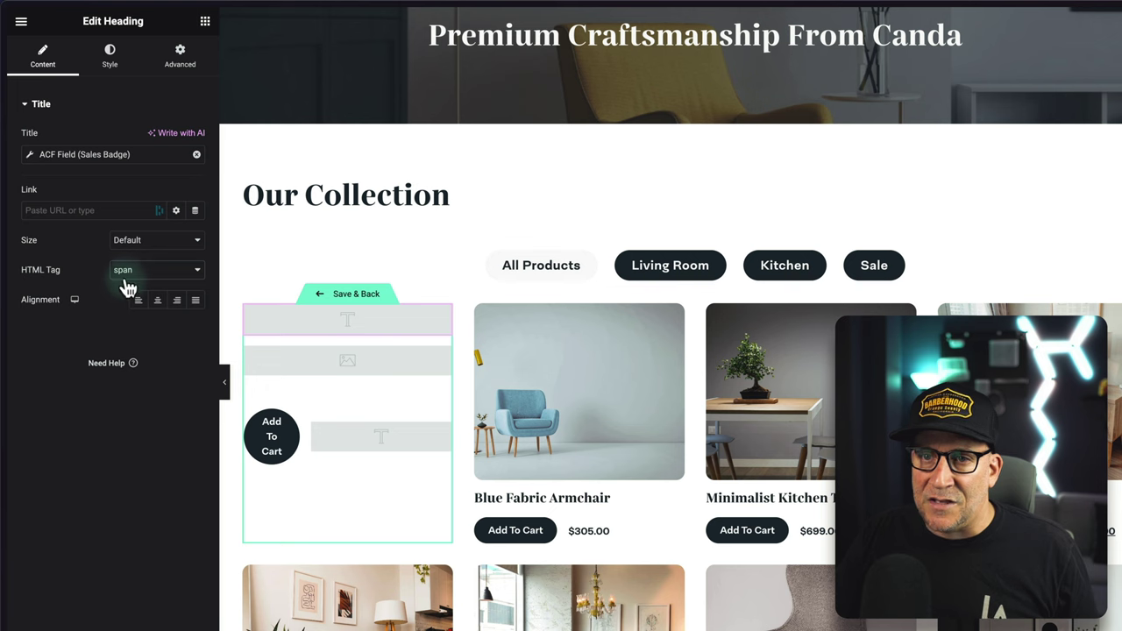
{"action": "left_click", "coordinate": [110, 59]}
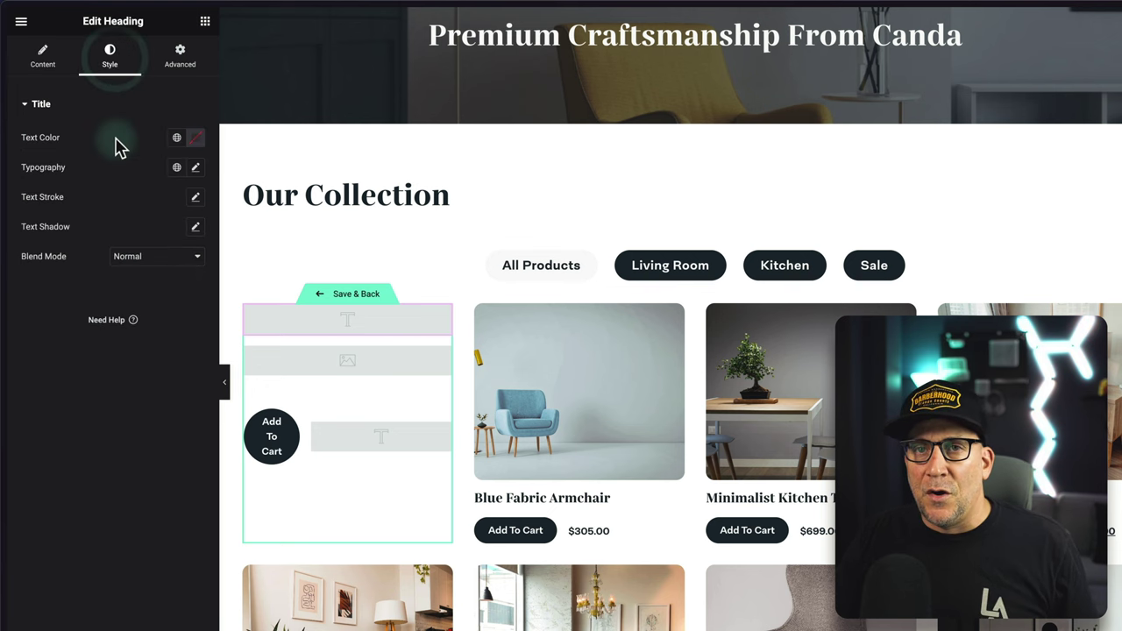
Style the badge heading with the Space Blue global colour and Small Body global typography.
{"action": "left_click", "coordinate": [176, 140]}
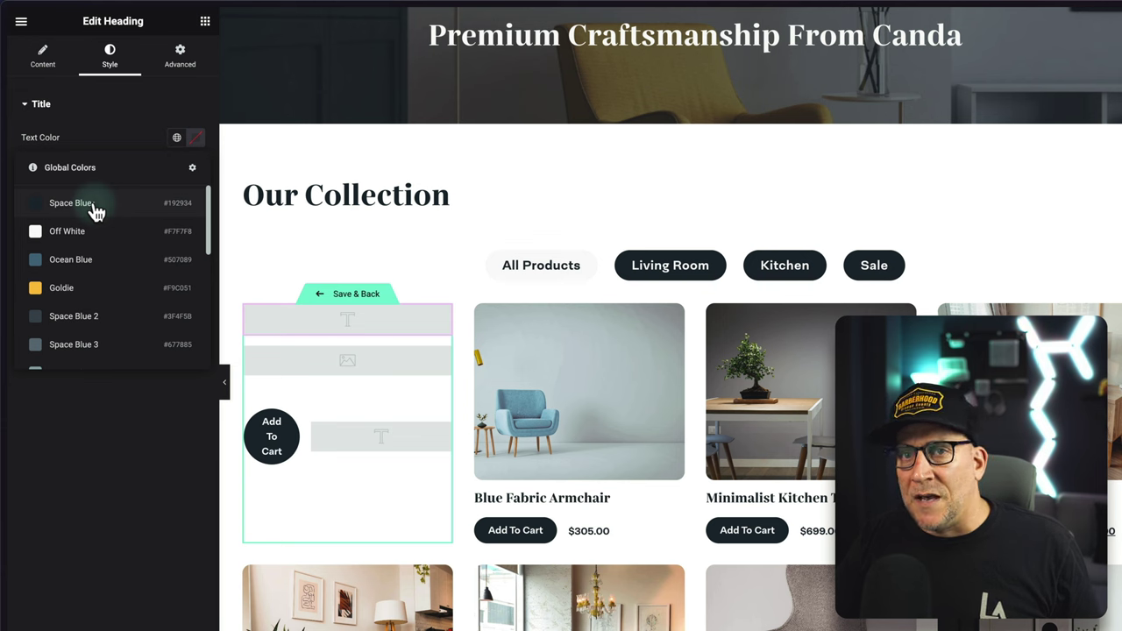
{"action": "left_click", "coordinate": [95, 208]}
{"action": "left_click", "coordinate": [177, 167]}
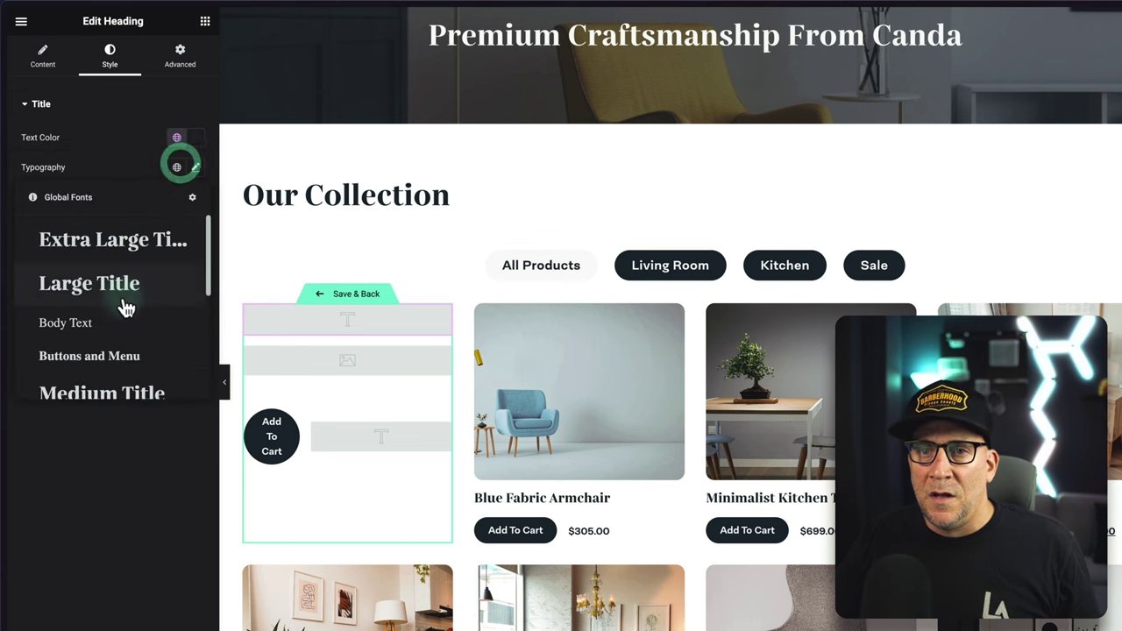
{"action": "scroll", "coordinate": [125, 307], "scroll_direction": "down", "scroll_amount": 5}
{"action": "left_click", "coordinate": [112, 275]}
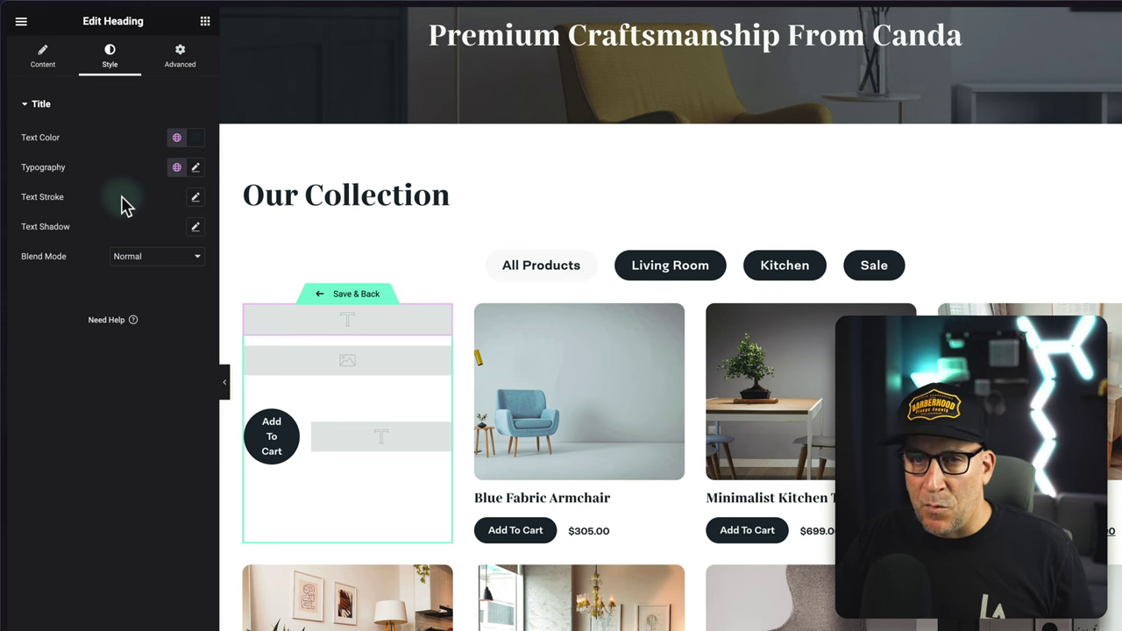
Give the badge heading a Classic background using the global Goldie colour.
{"action": "left_click", "coordinate": [177, 60]}
{"action": "scroll", "coordinate": [88, 439], "scroll_direction": "down", "scroll_amount": 4}
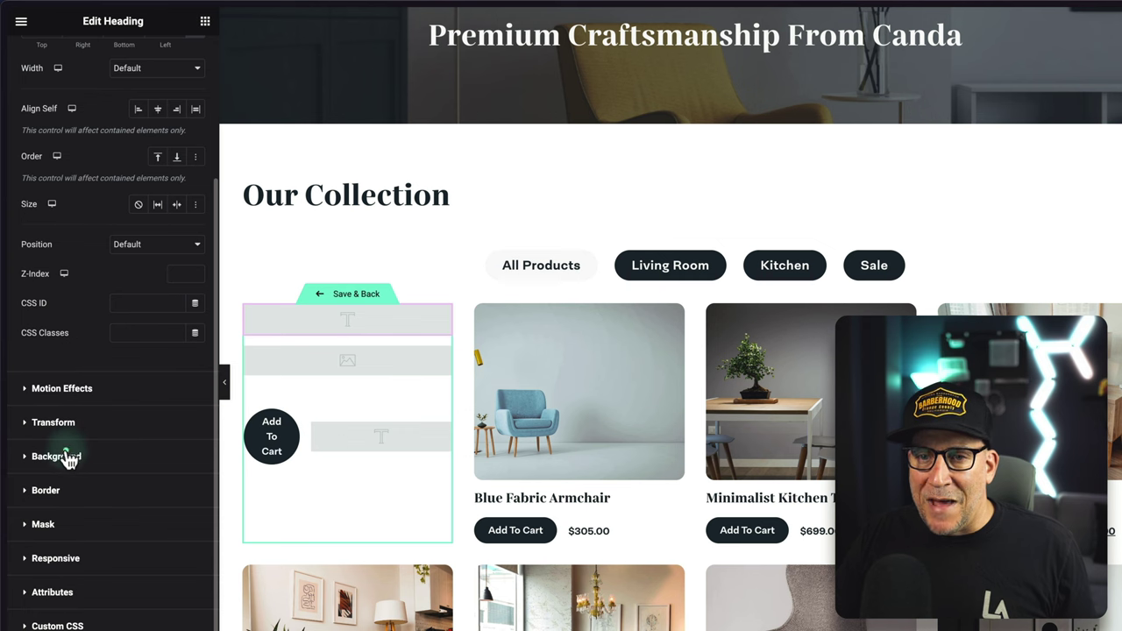
{"action": "left_click", "coordinate": [66, 459]}
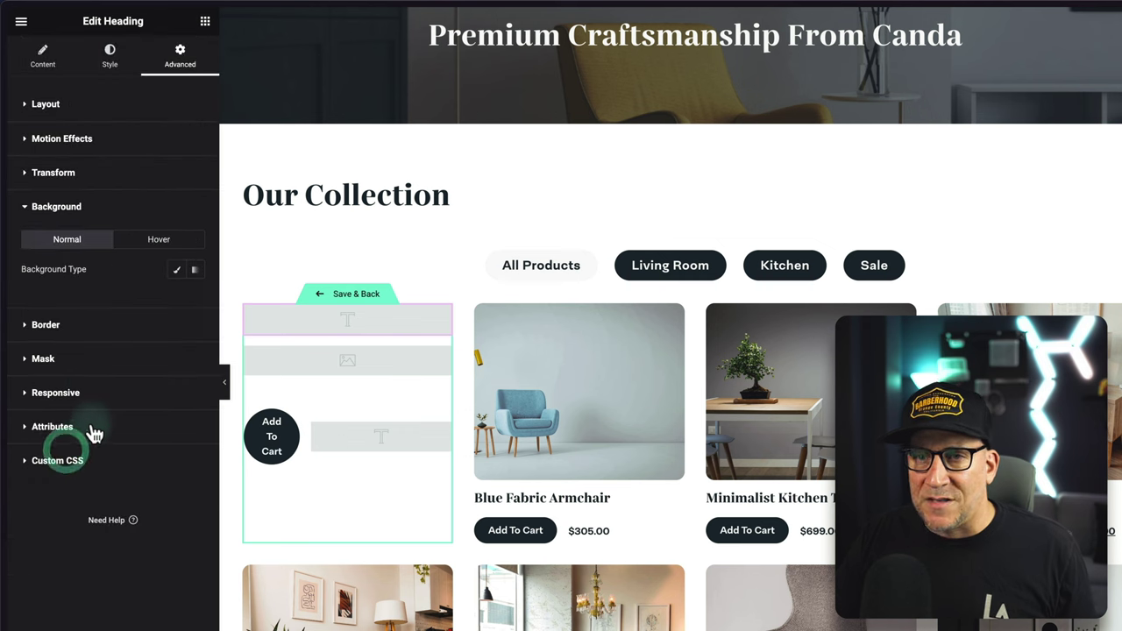
{"action": "left_click", "coordinate": [175, 272]}
{"action": "left_click", "coordinate": [176, 299]}
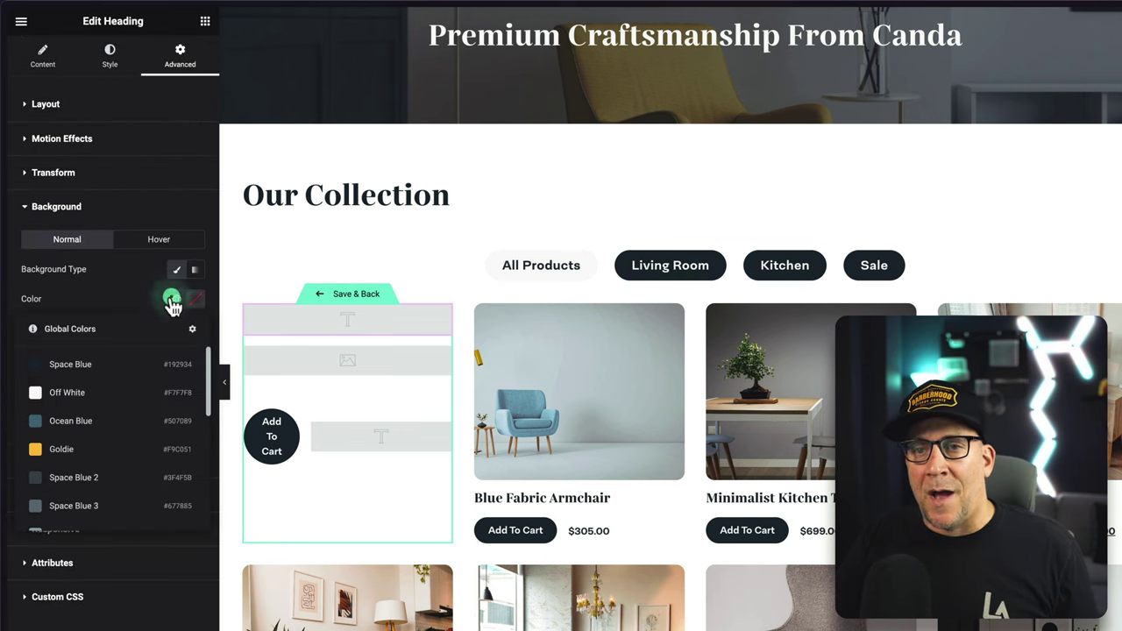
{"action": "left_click", "coordinate": [98, 447]}
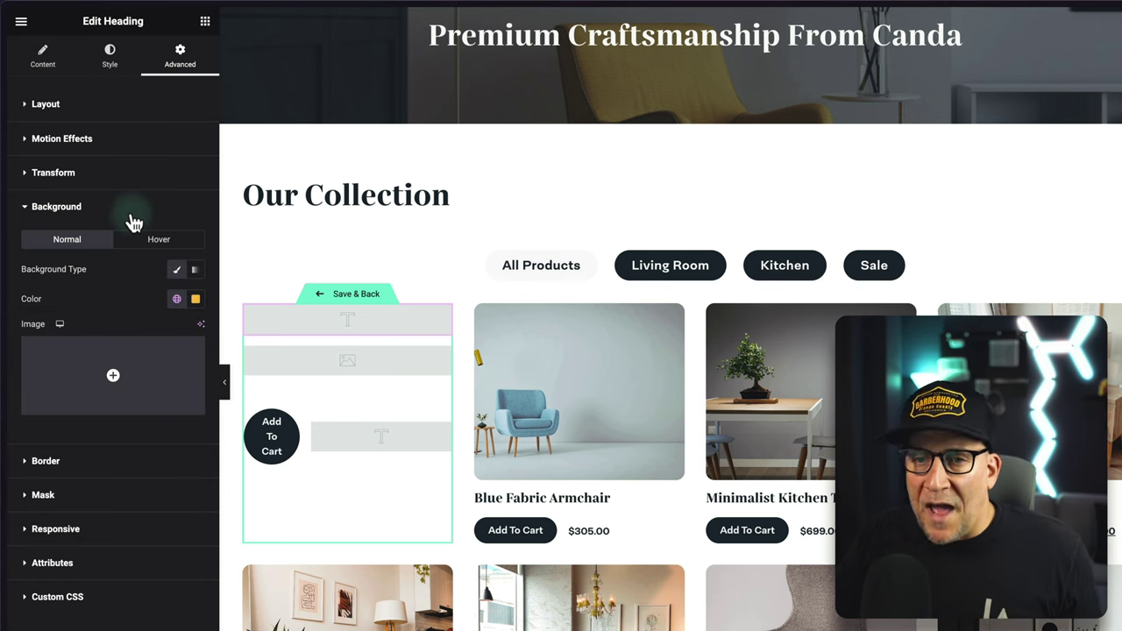
{"action": "left_click", "coordinate": [76, 462]}
Set the badge's border radius to 50 and switch its padding unit to rem.
{"action": "left_click", "coordinate": [45, 353]}
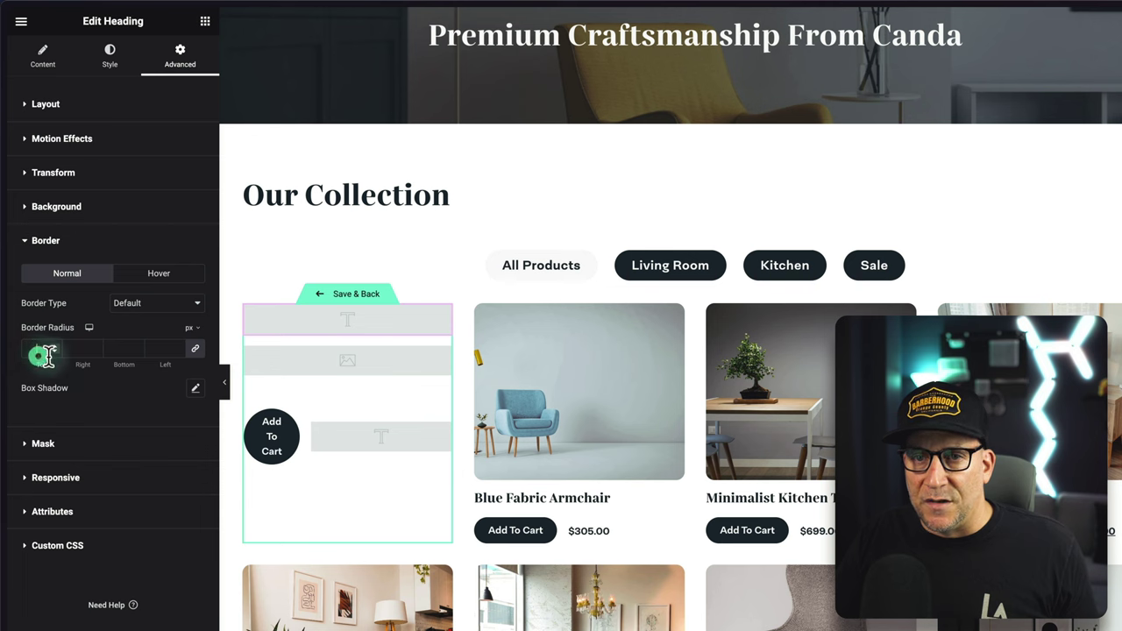
{"action": "type", "text": "50"}
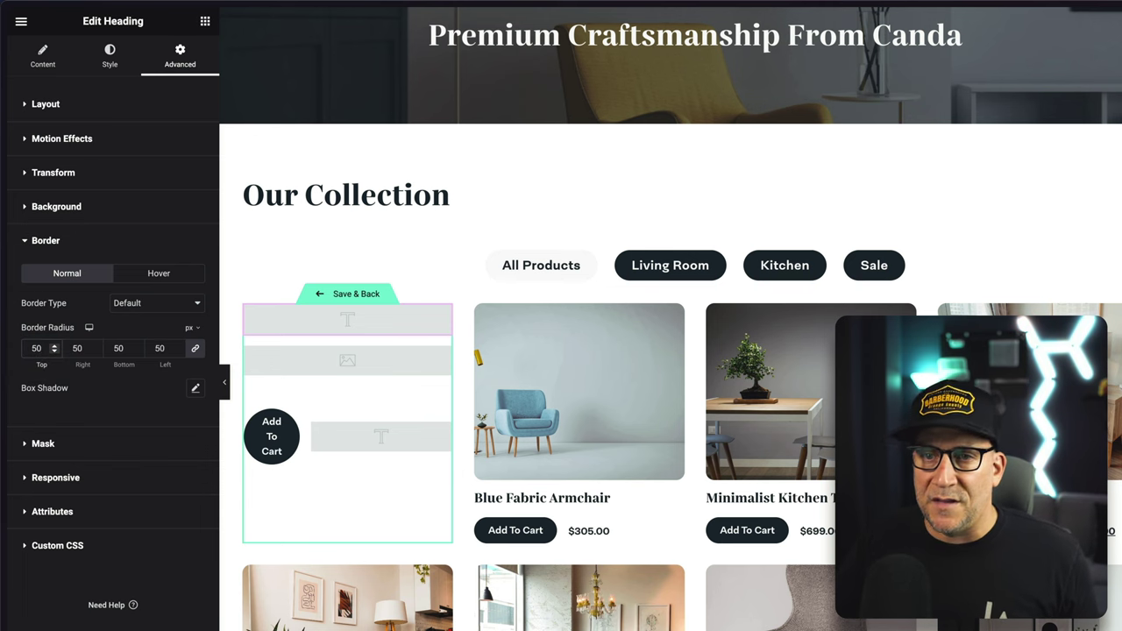
{"action": "left_click", "coordinate": [71, 103]}
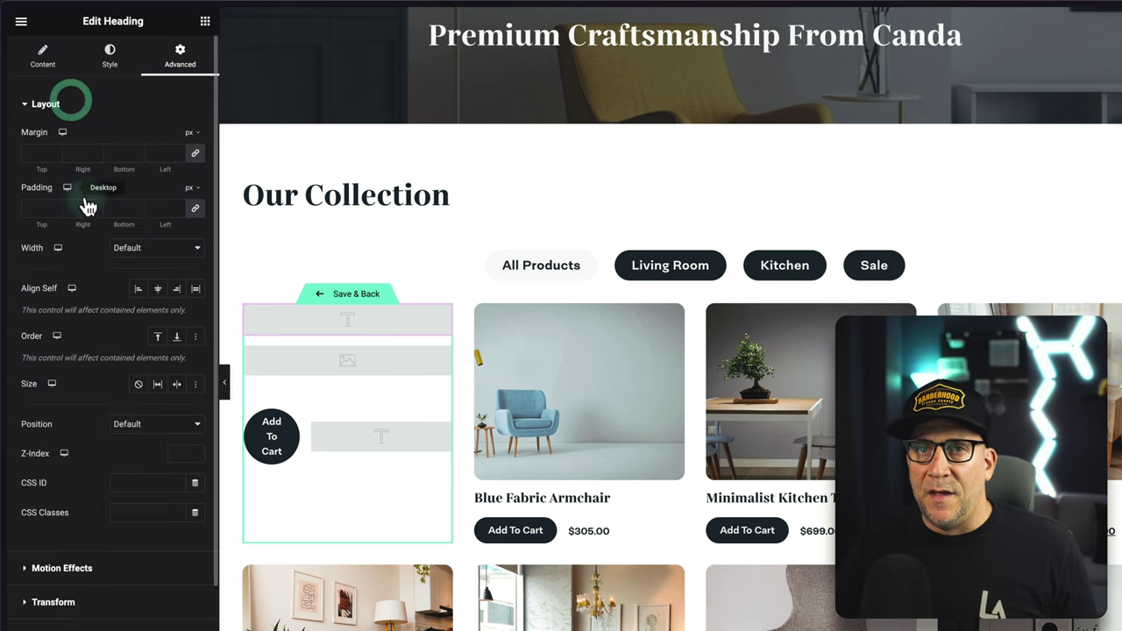
{"action": "left_click", "coordinate": [192, 187]}
{"action": "left_click", "coordinate": [188, 252]}
Set unlinked padding to 1.40 rem top and bottom, .40 rem left and right.
{"action": "left_click", "coordinate": [40, 209]}
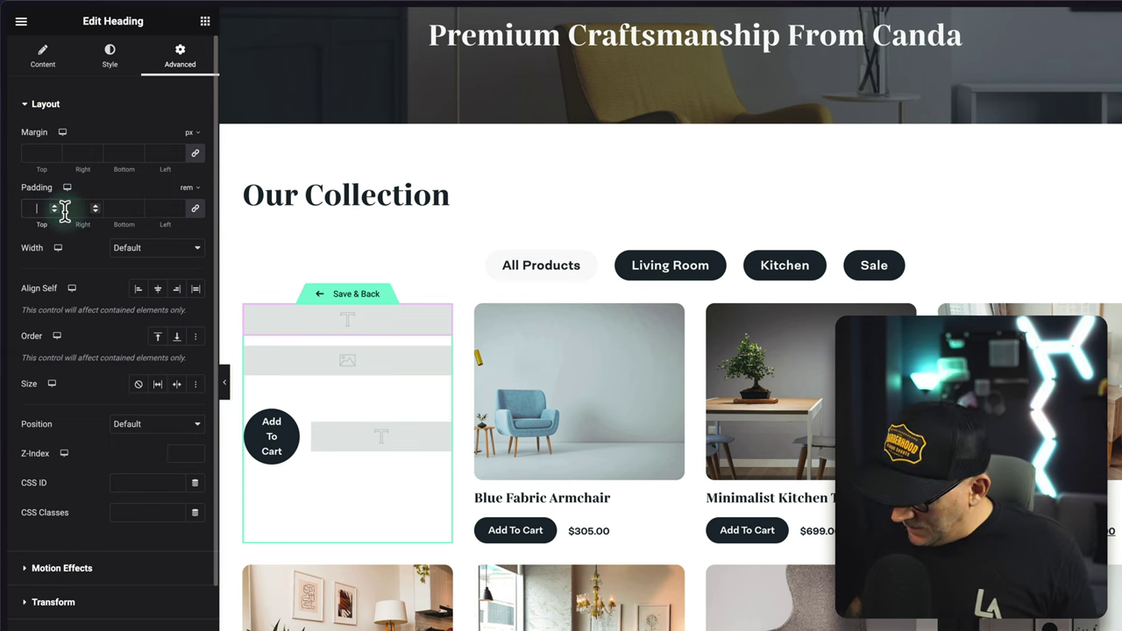
{"action": "type", "text": "40"}
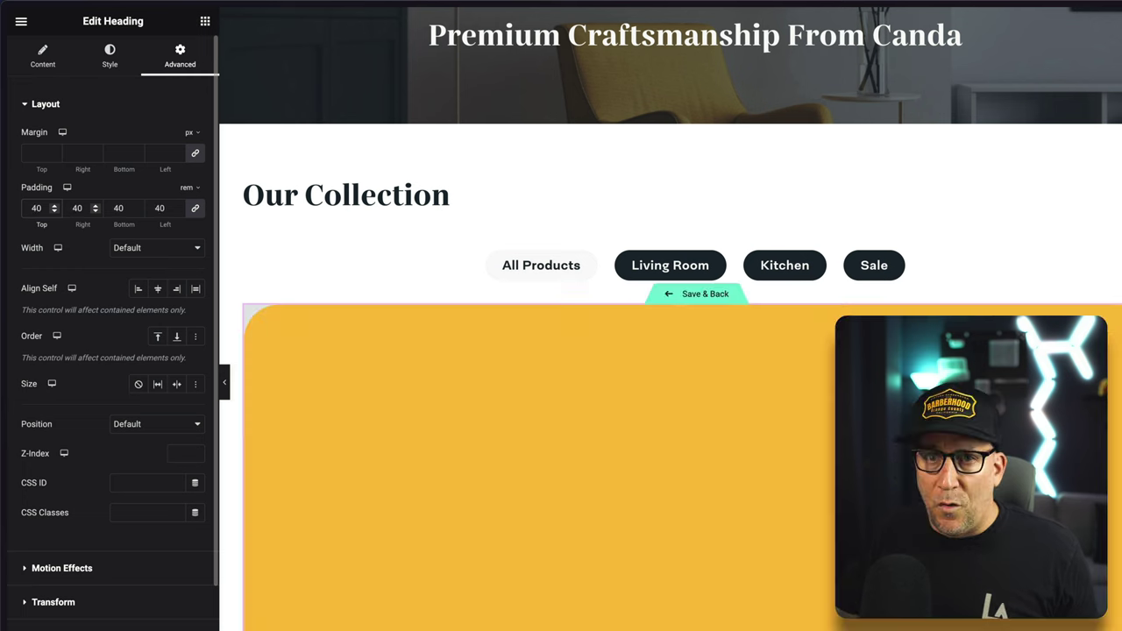
{"action": "key", "text": "Home"}
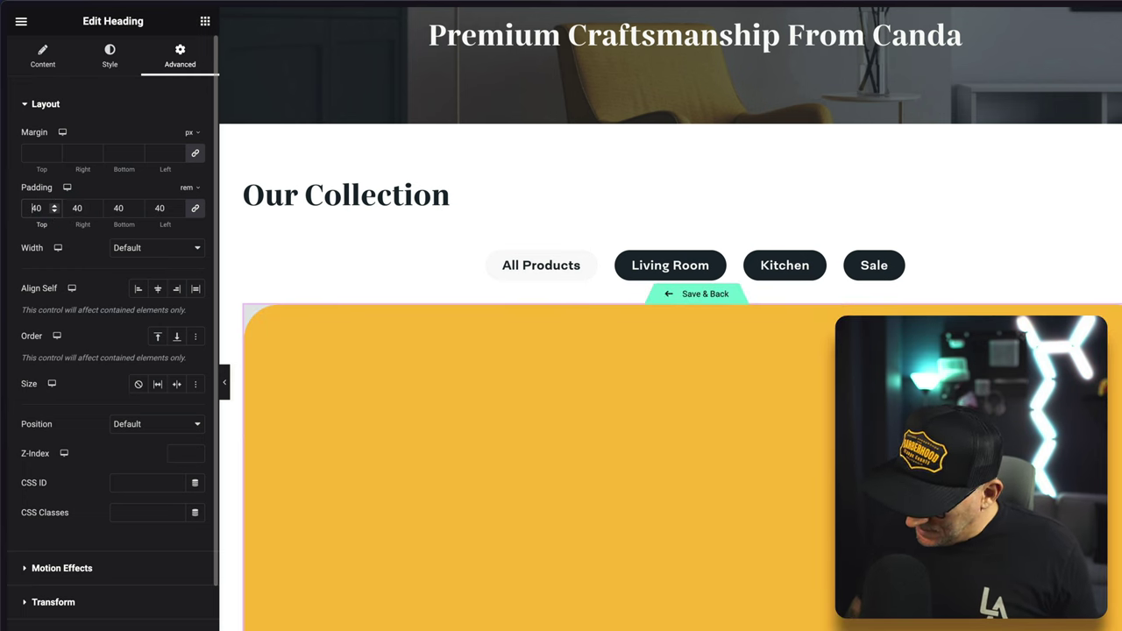
{"action": "type", "text": "."}
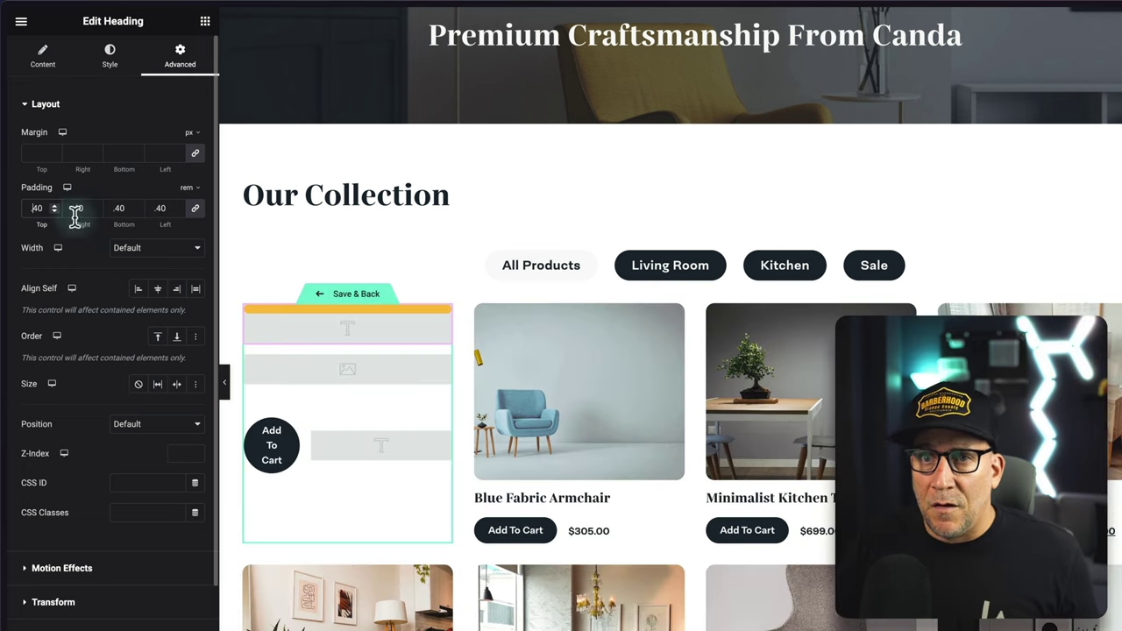
{"action": "left_click", "coordinate": [195, 208]}
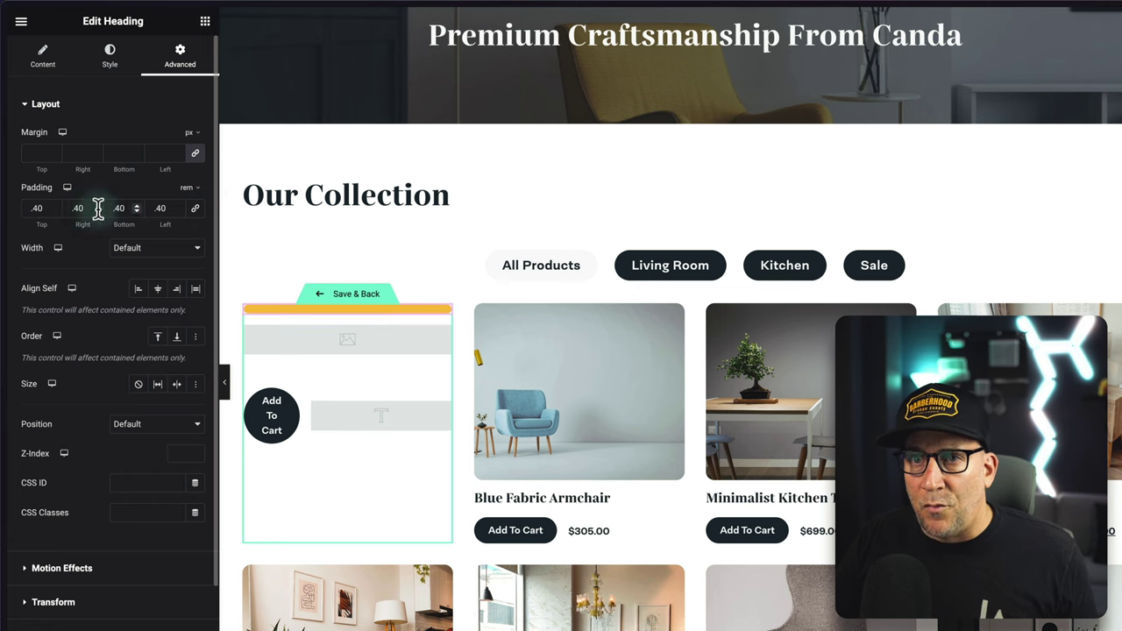
{"action": "left_click", "coordinate": [37, 207]}
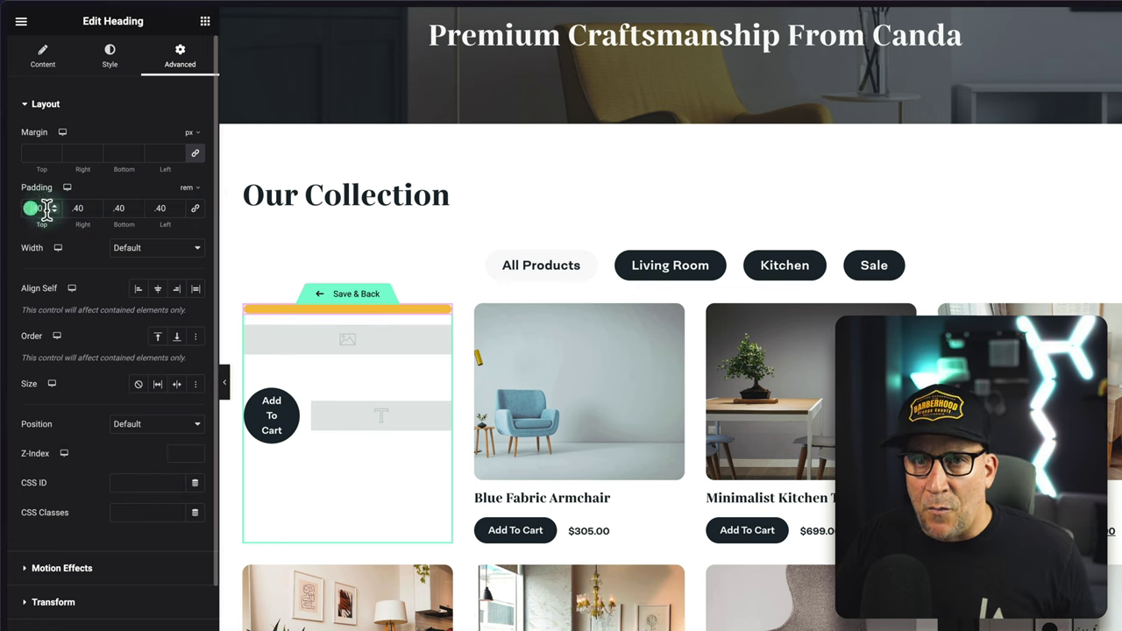
{"action": "type", "text": "1"}
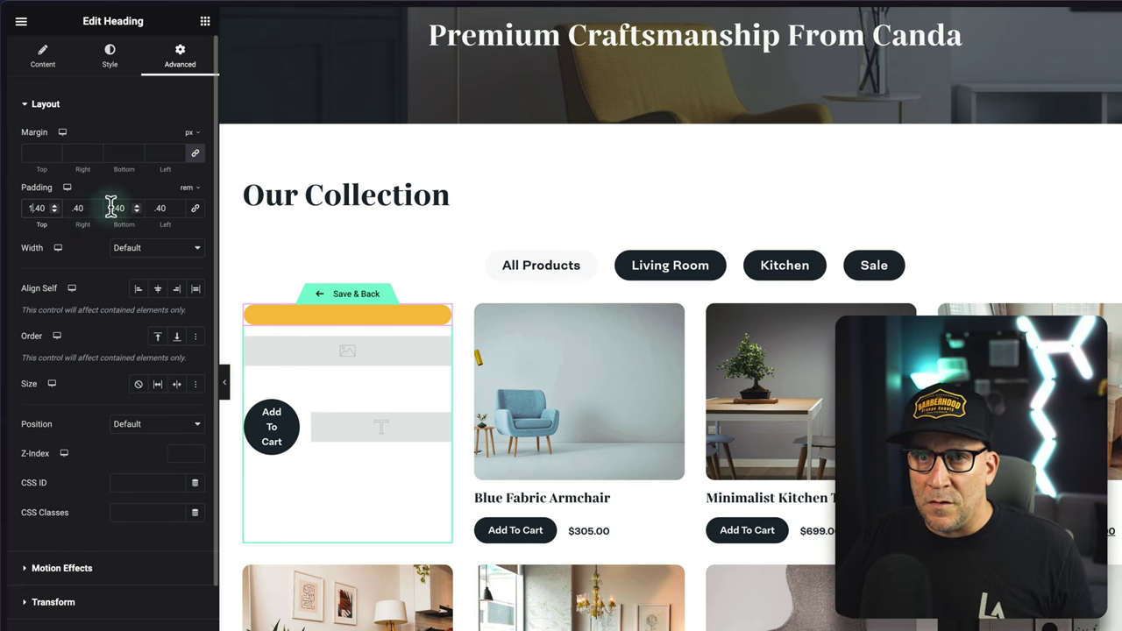
{"action": "left_click", "coordinate": [113, 207]}
{"action": "type", "text": "1"}
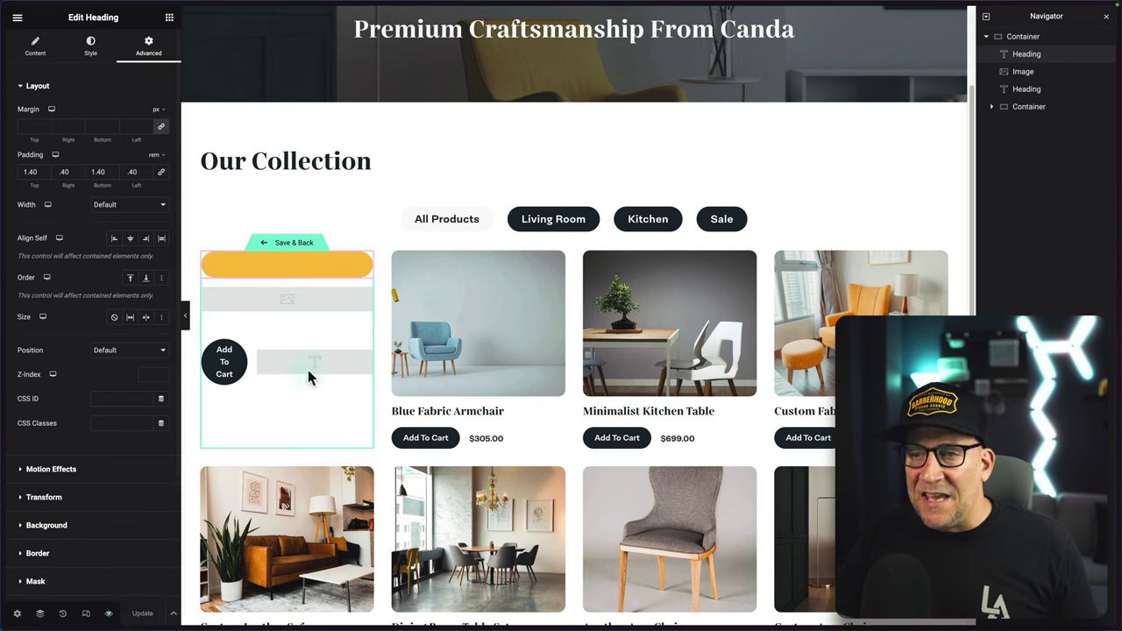
Save the card template, then reopen the product card loop template from the first card in the grid.
{"action": "left_click", "coordinate": [289, 246]}
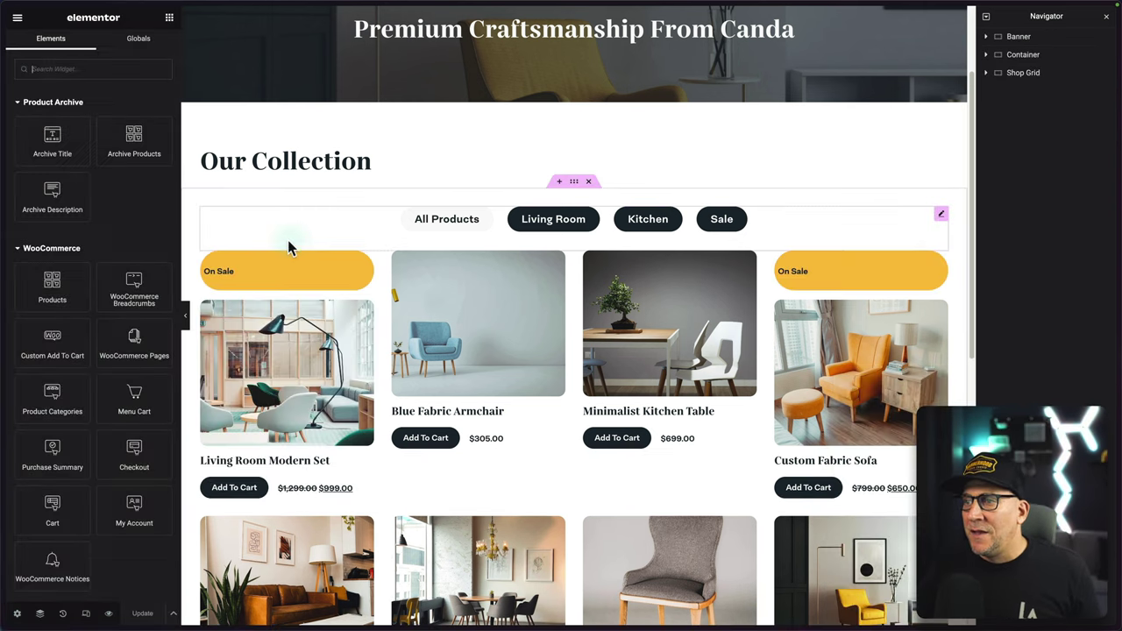
{"action": "scroll", "coordinate": [811, 254], "scroll_direction": "down", "scroll_amount": 1}
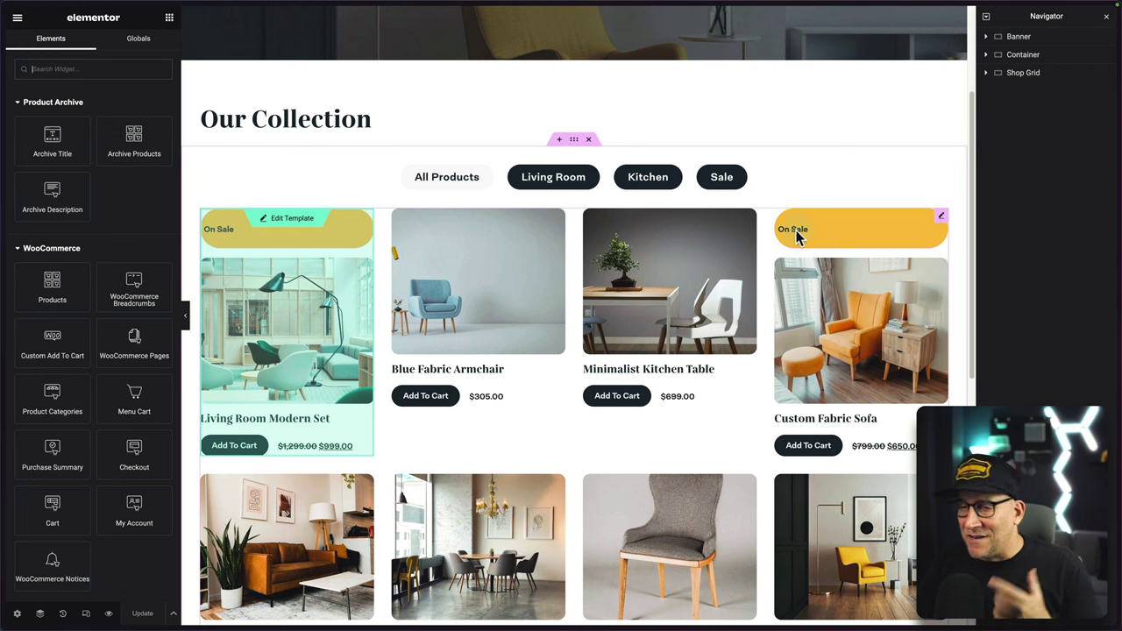
{"action": "left_click", "coordinate": [292, 221]}
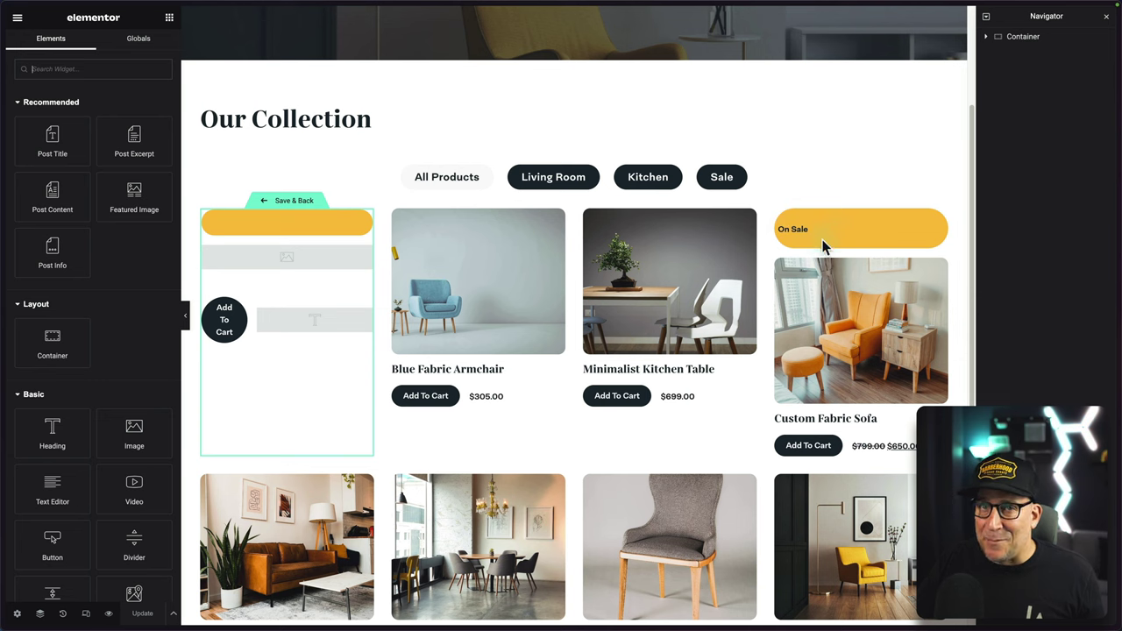
Set the On Sale Heading's Align Self to Start, with padding .40 rem top/bottom and 1.40 rem left/right.
{"action": "left_click", "coordinate": [366, 223]}
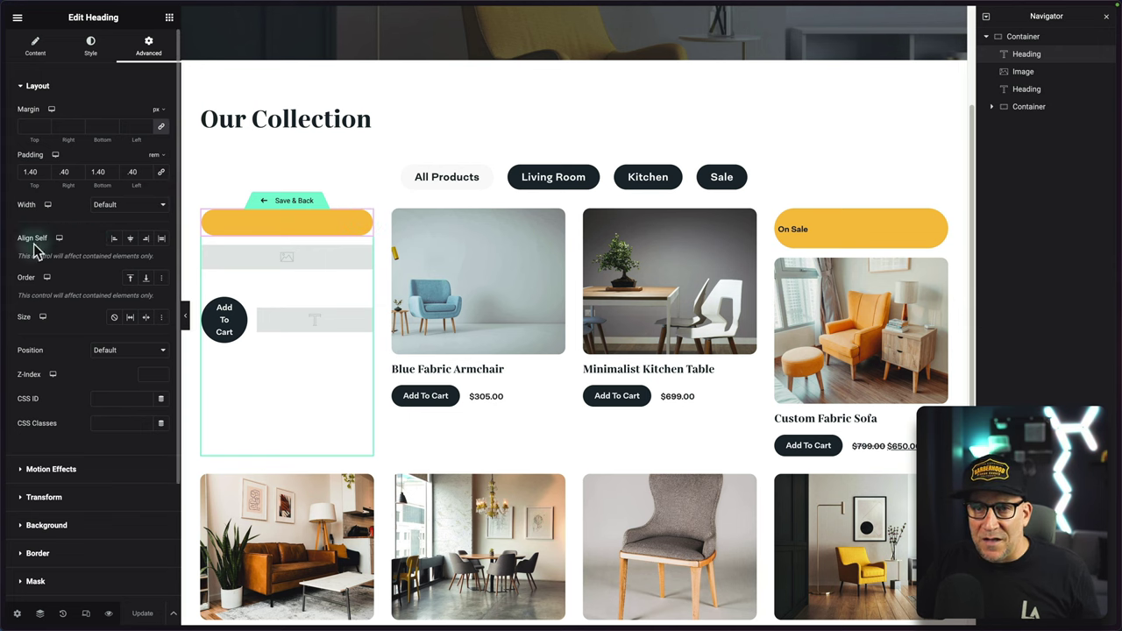
{"action": "left_click", "coordinate": [113, 239]}
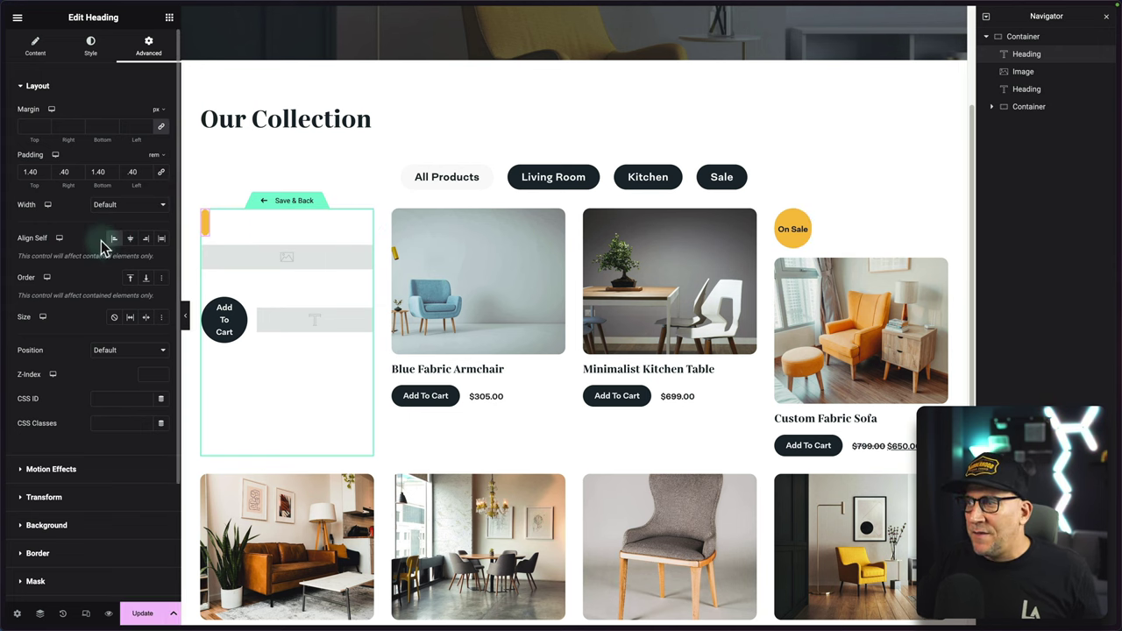
{"action": "left_click", "coordinate": [27, 172]}
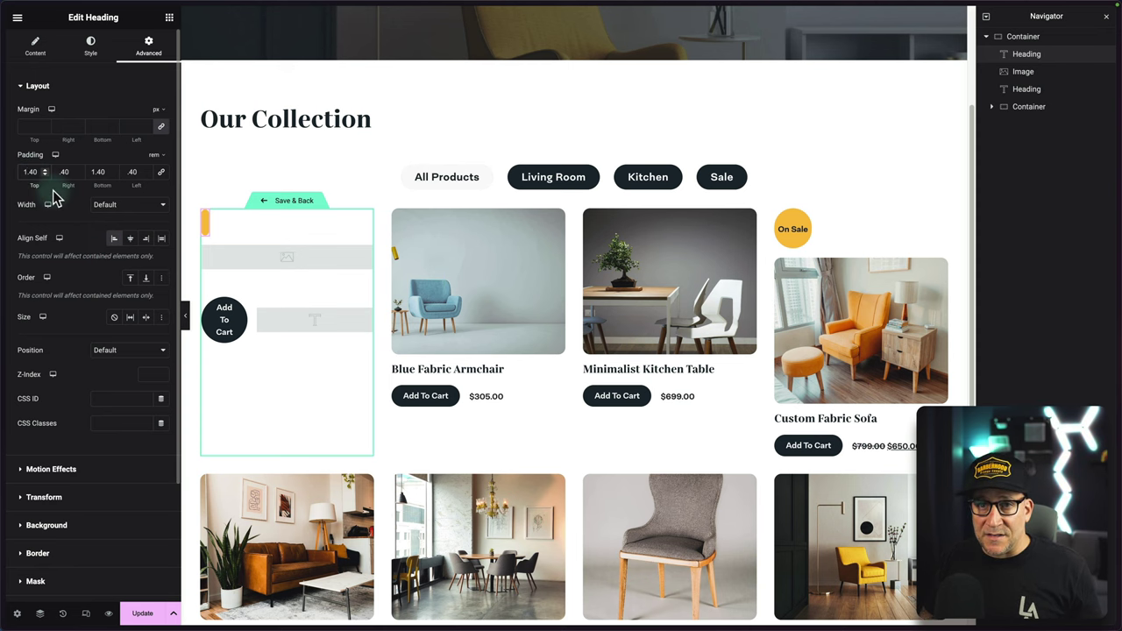
{"action": "key", "text": "BackSpace"}
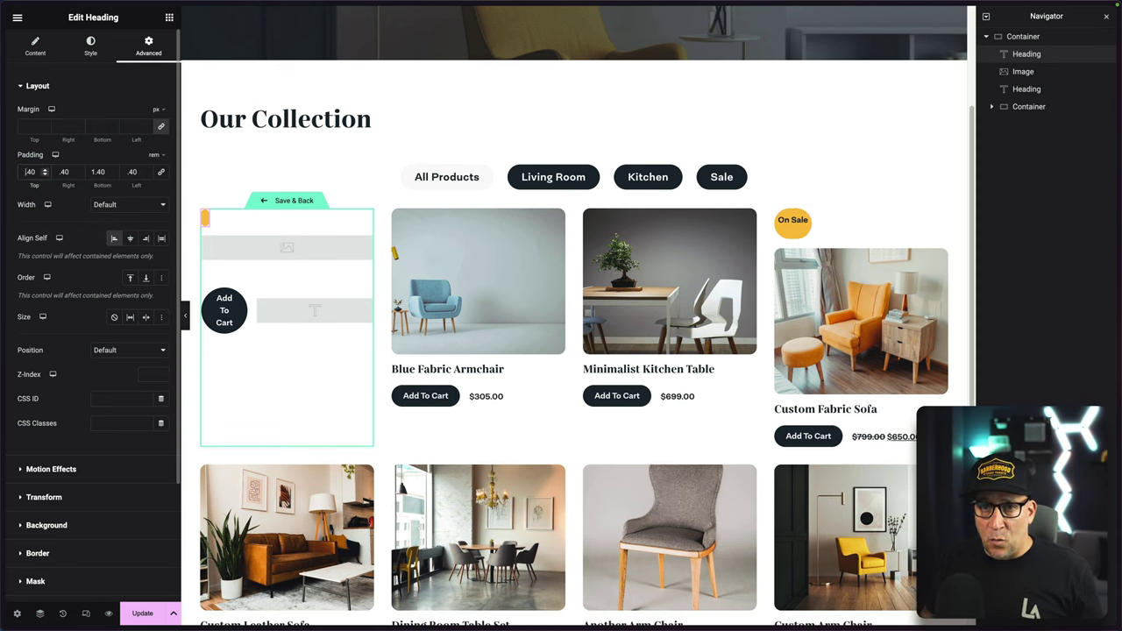
{"action": "left_click", "coordinate": [103, 176]}
{"action": "key", "text": "BackSpace"}
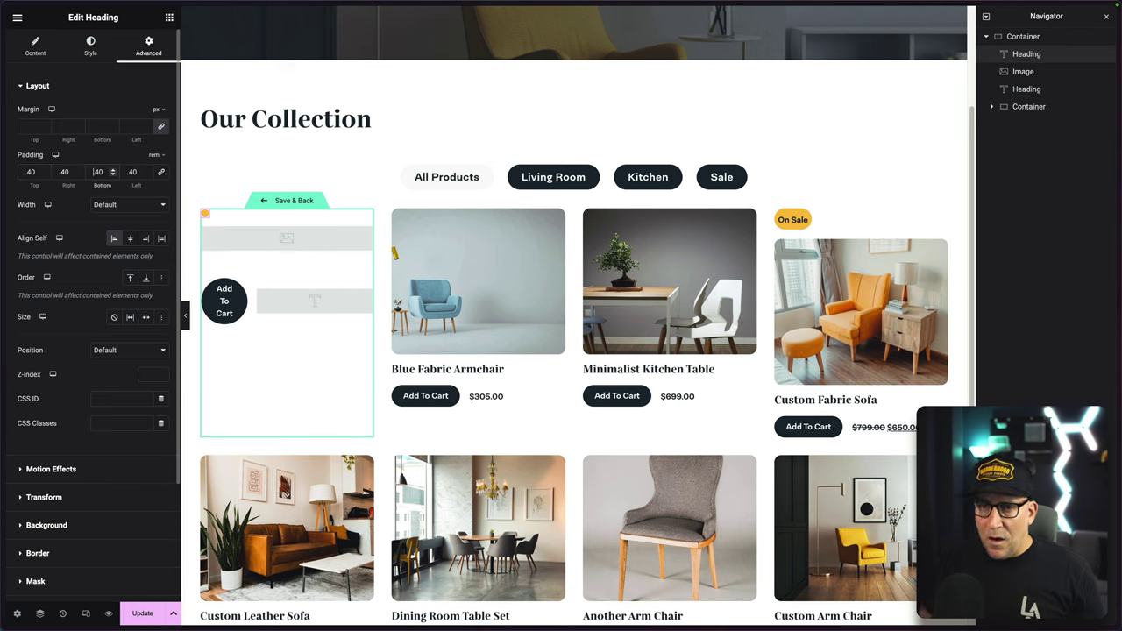
{"action": "left_click", "coordinate": [59, 171]}
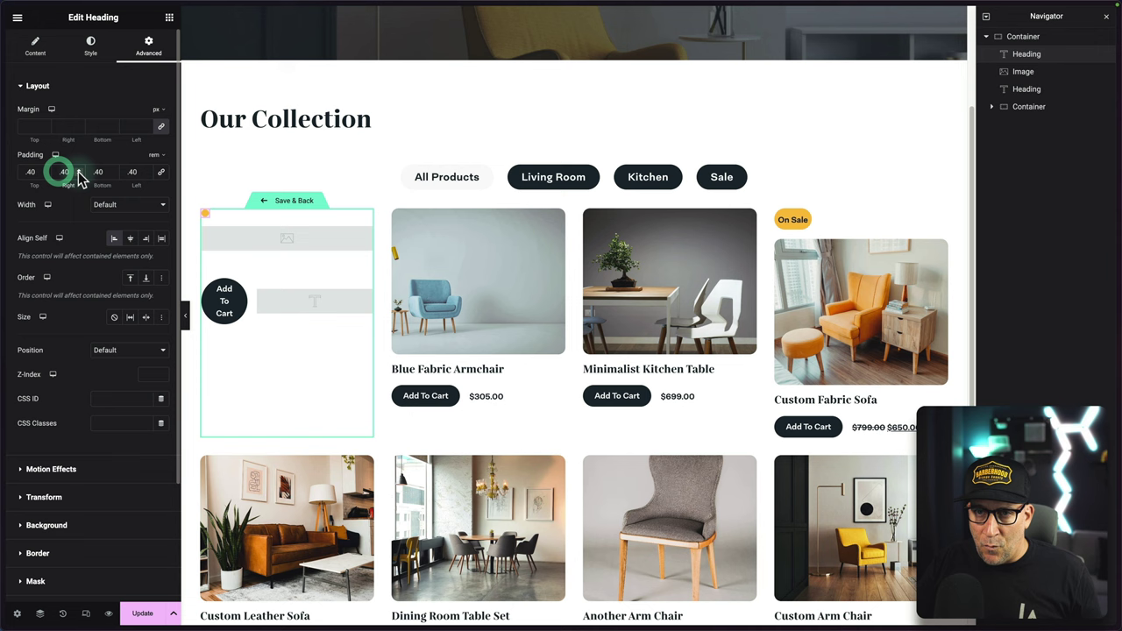
{"action": "type", "text": "1"}
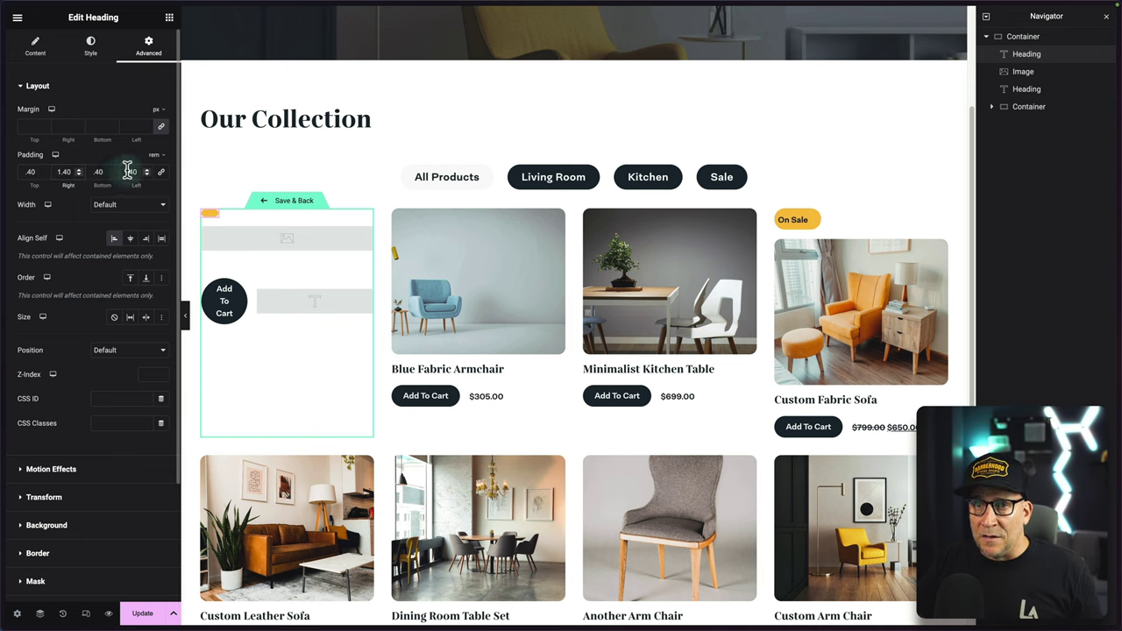
{"action": "left_click", "coordinate": [128, 172]}
{"action": "type", "text": "1"}
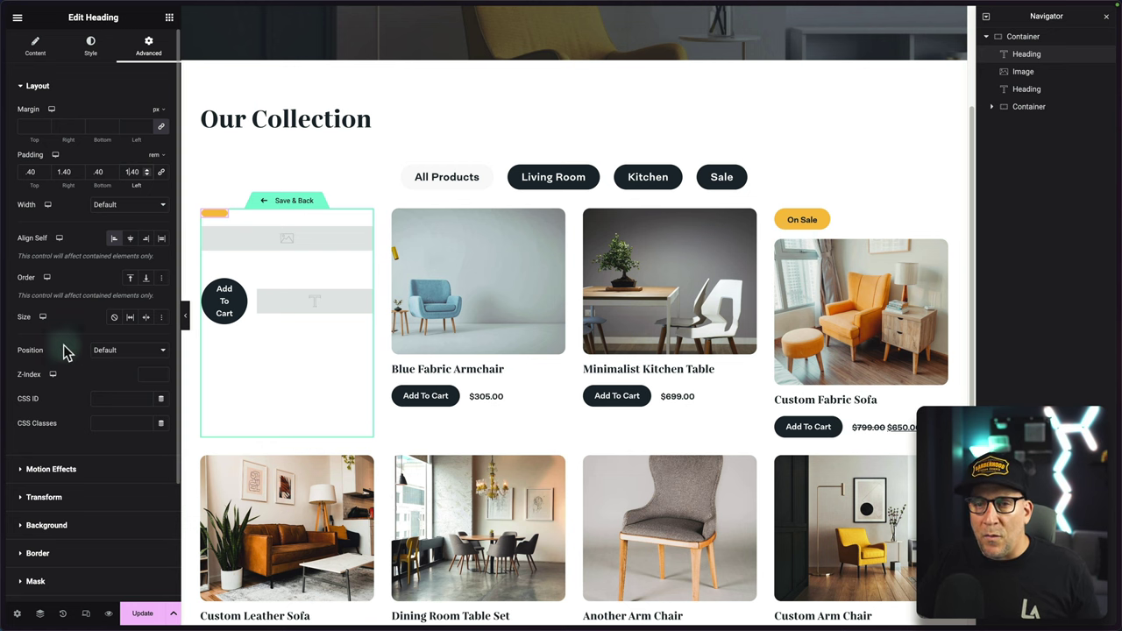
Set the On Sale badge's Position to Absolute and update the card template.
{"action": "left_click_drag", "start_coordinate": [49, 354], "coordinate": [14, 351]}
{"action": "left_click", "coordinate": [132, 350]}
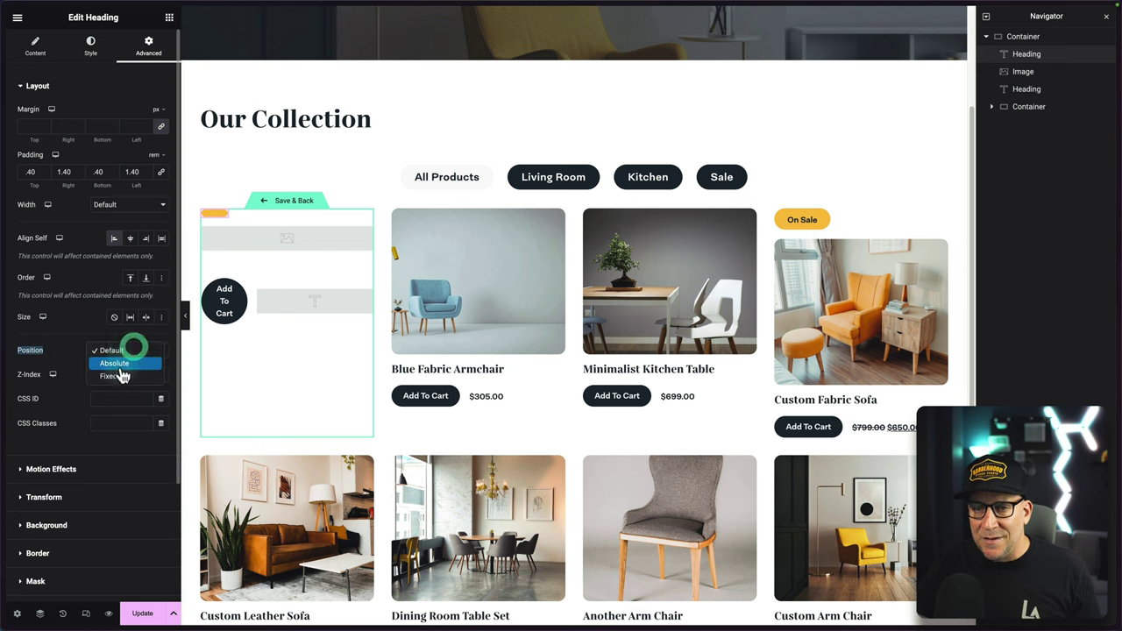
{"action": "left_click", "coordinate": [125, 368]}
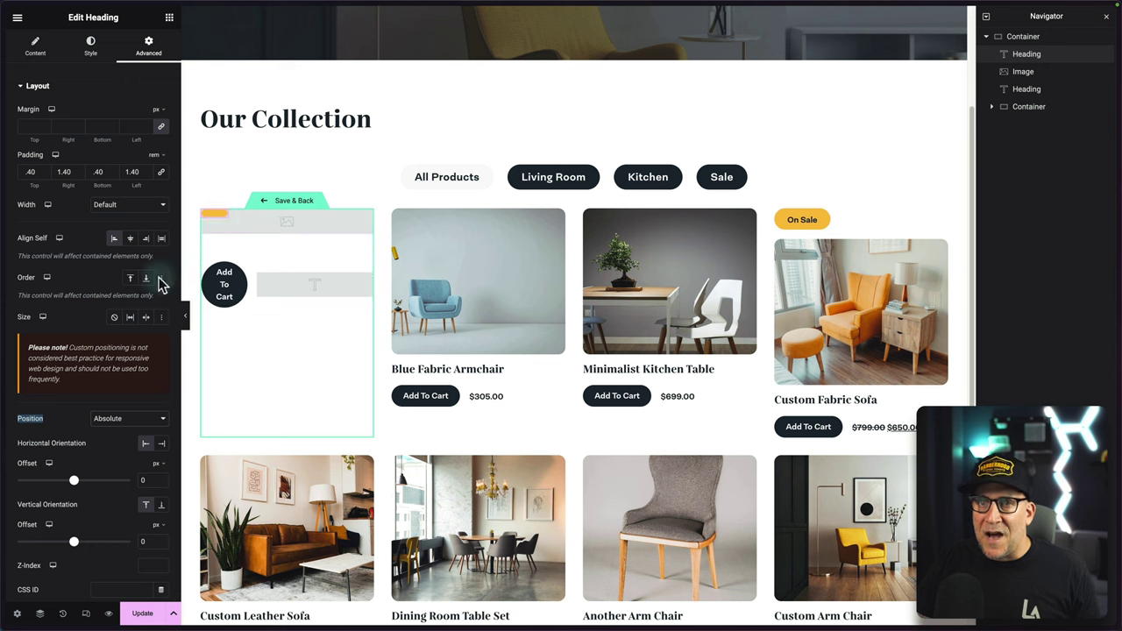
{"action": "left_click", "coordinate": [137, 614]}
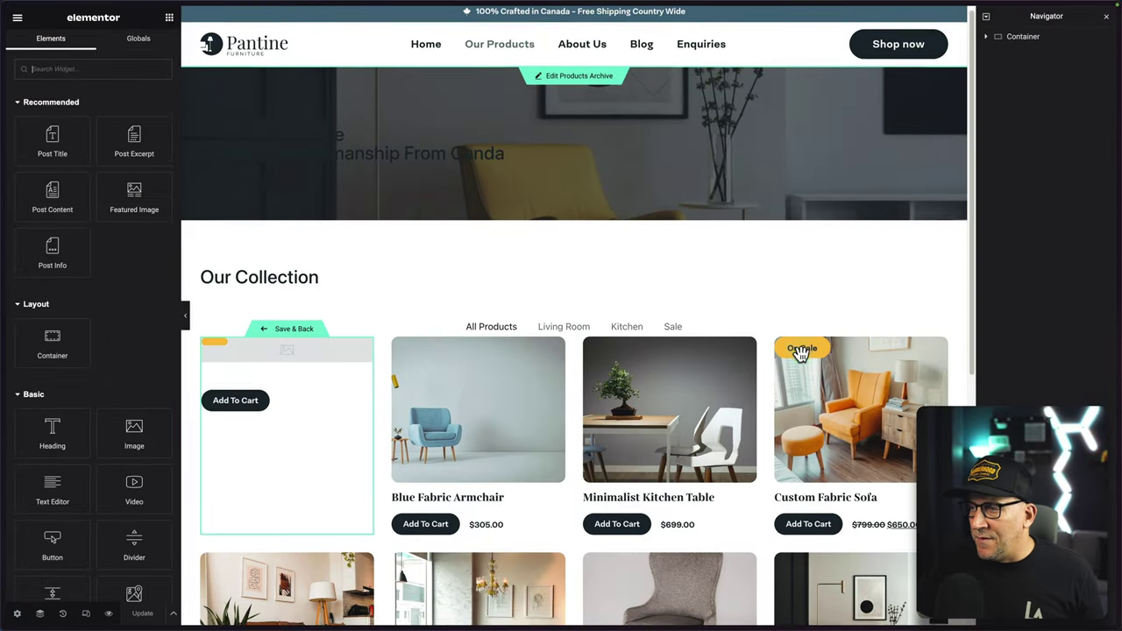
{"action": "scroll", "coordinate": [804, 298], "scroll_direction": "down", "scroll_amount": 1}
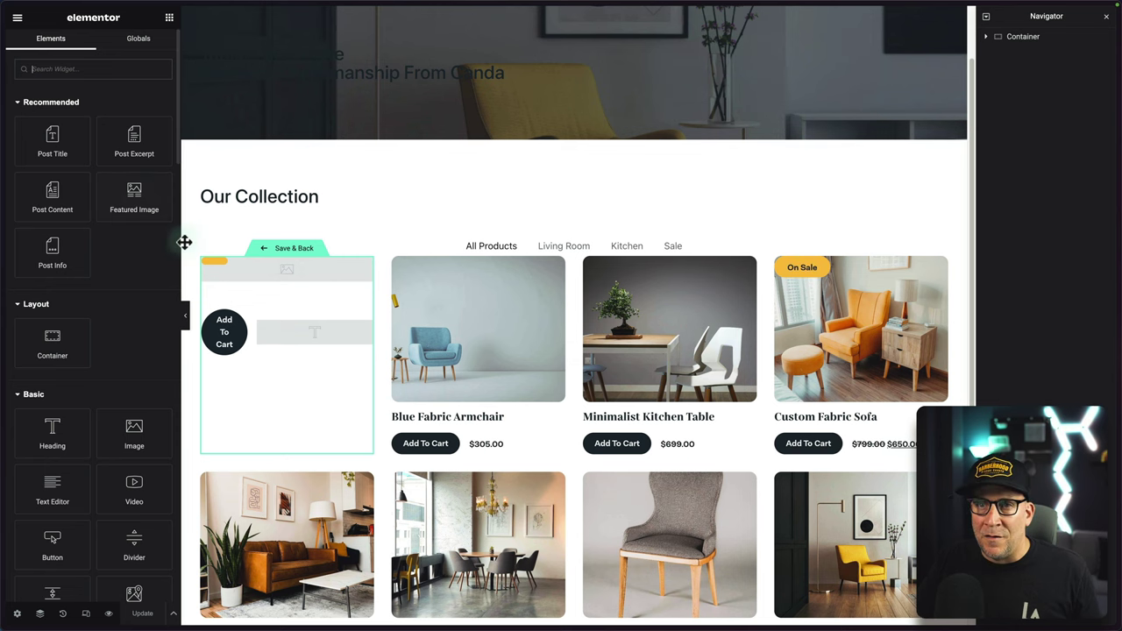
Unlink the badge margins, set Top and Left to 12 px, update, and Save & Back to the page.
{"action": "left_click", "coordinate": [224, 266]}
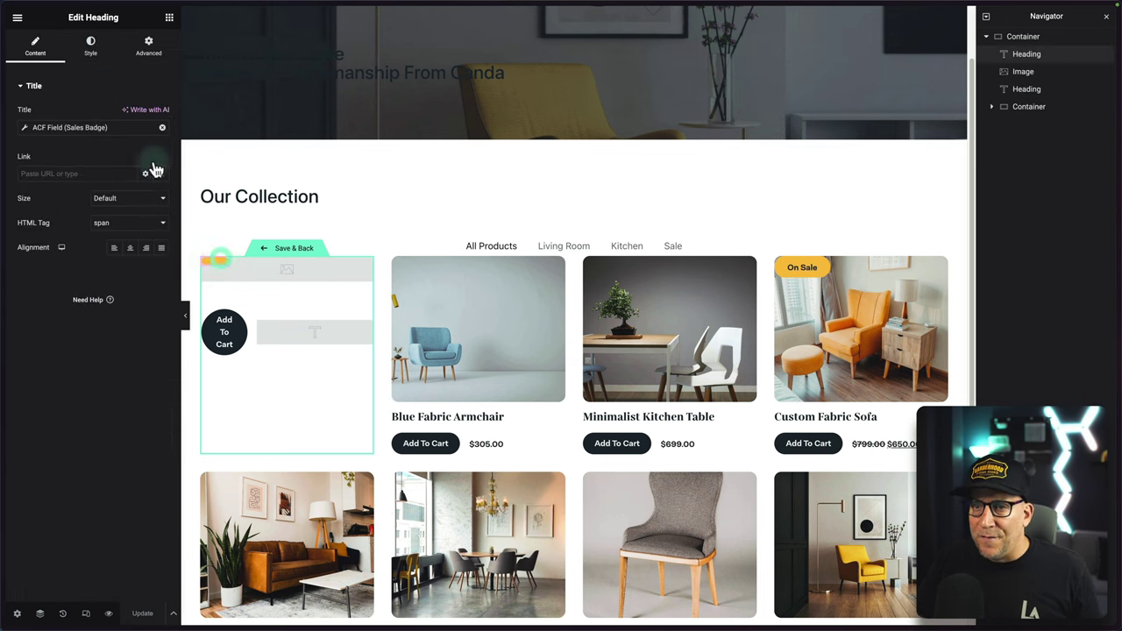
{"action": "left_click", "coordinate": [143, 45]}
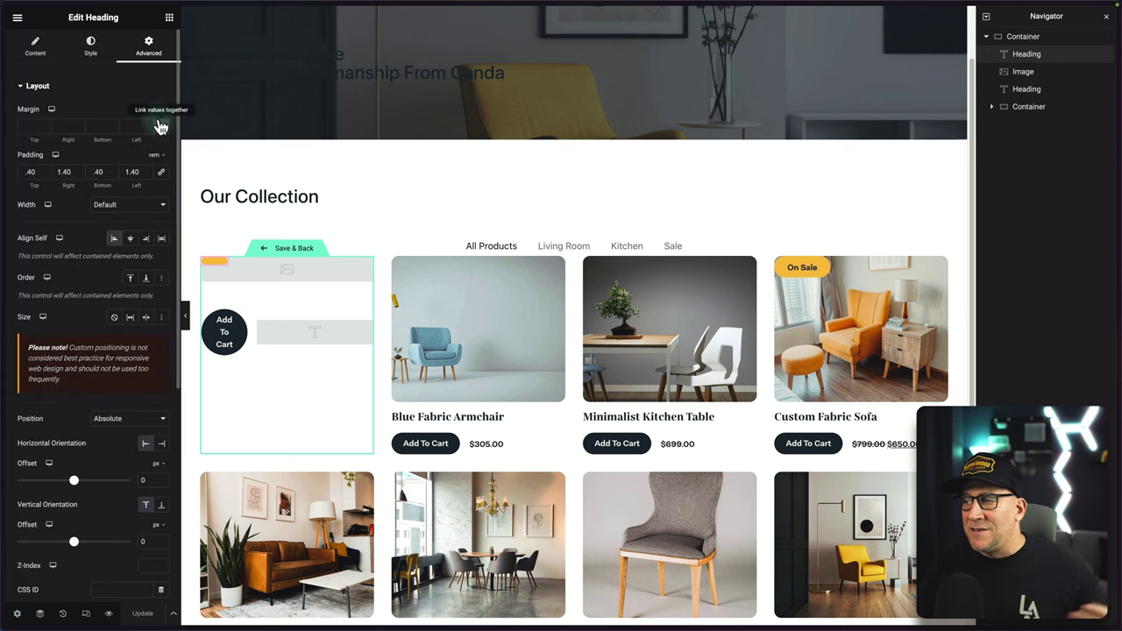
{"action": "left_click", "coordinate": [161, 128]}
{"action": "left_click", "coordinate": [162, 128]}
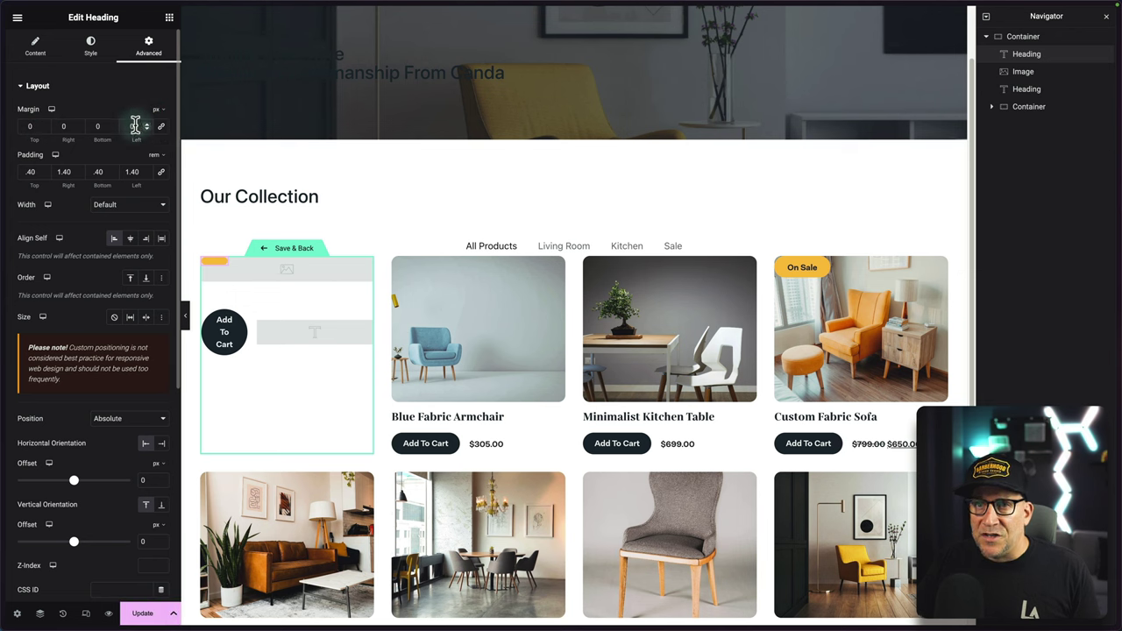
{"action": "double_click", "coordinate": [137, 125]}
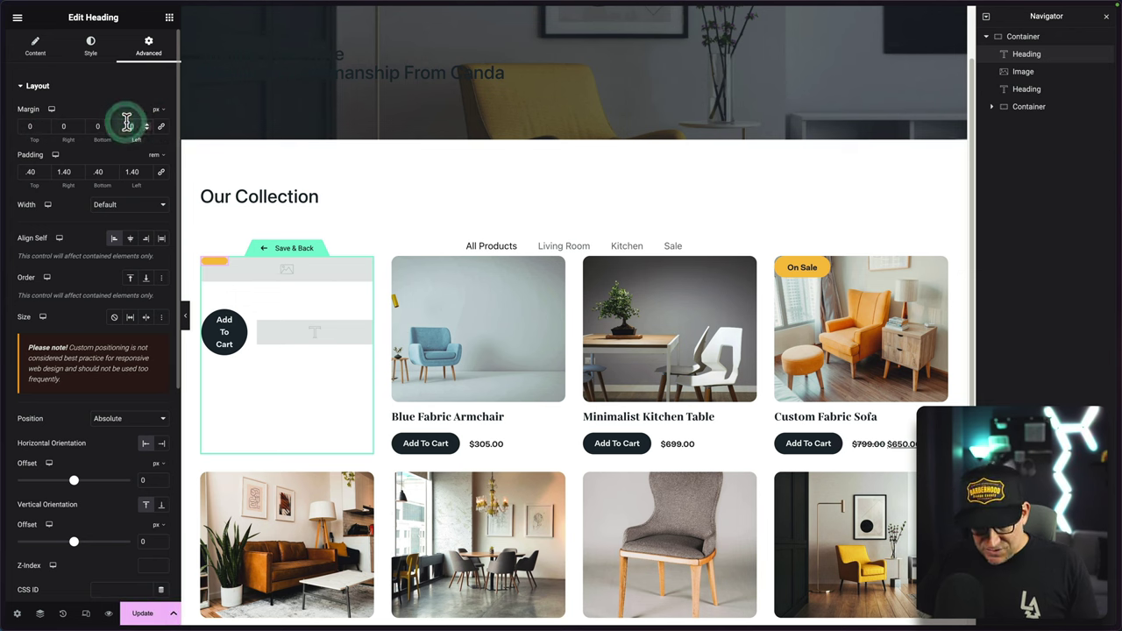
{"action": "type", "text": "12"}
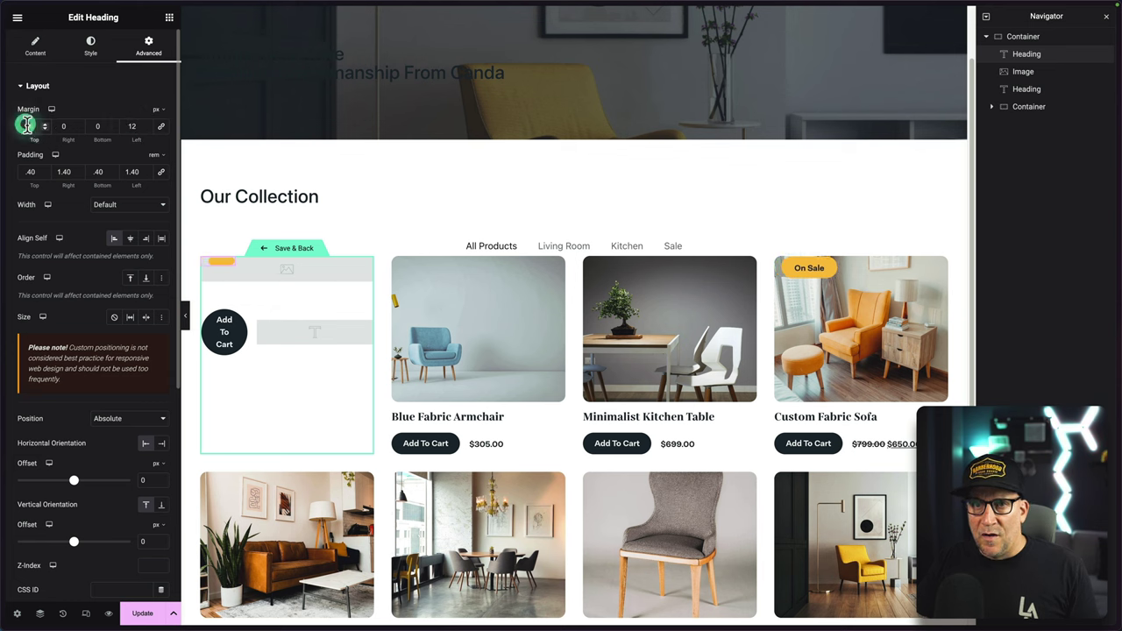
{"action": "type", "text": "12"}
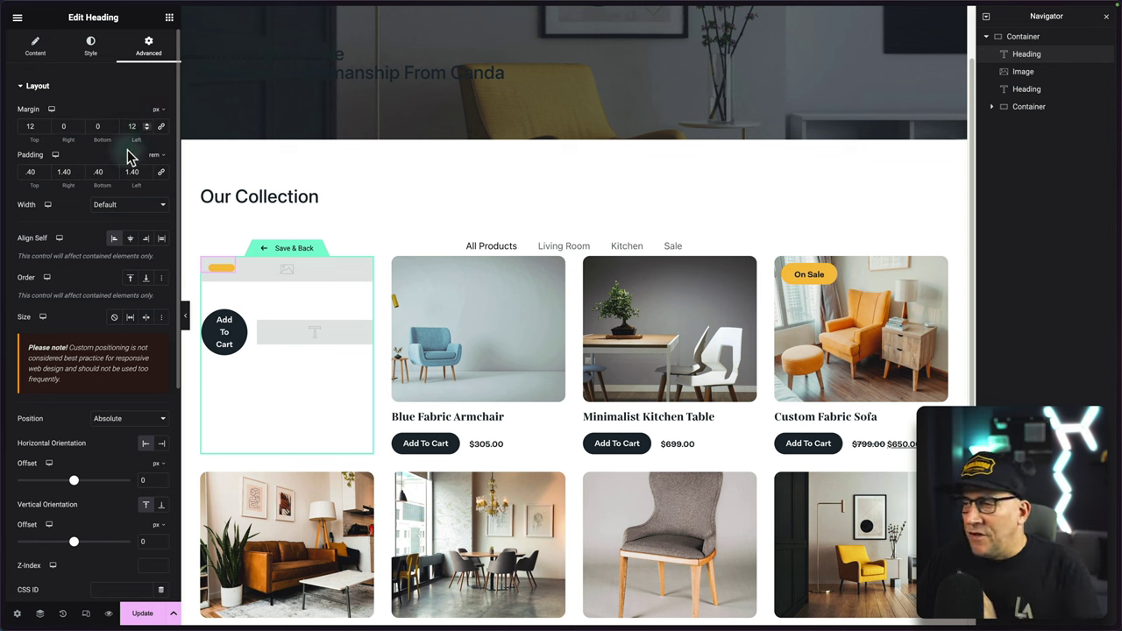
{"action": "left_click", "coordinate": [143, 613]}
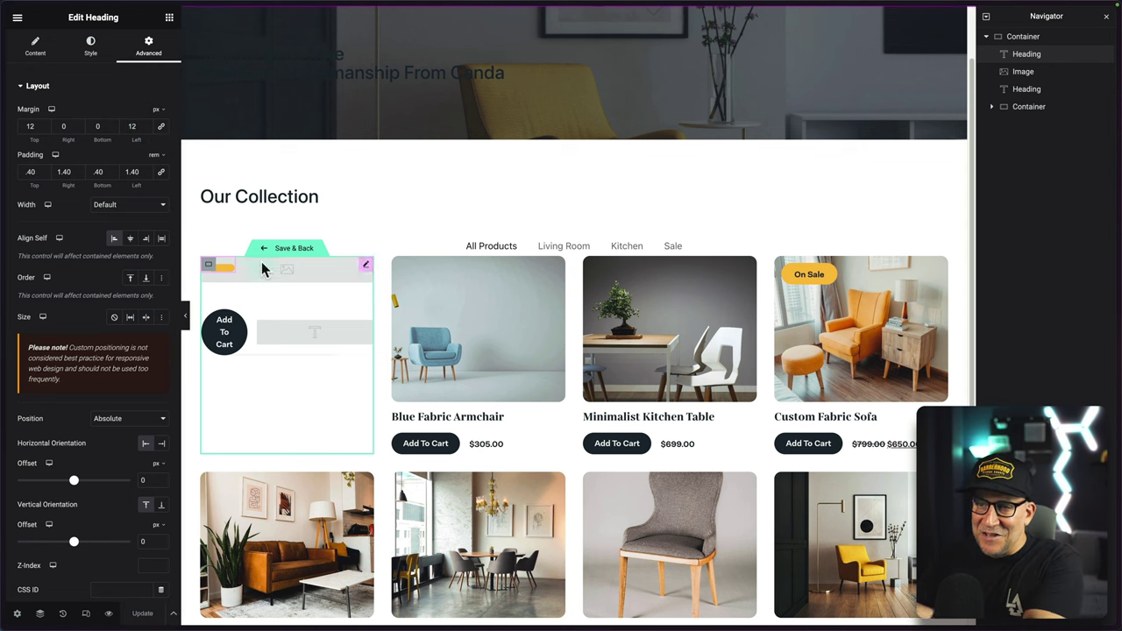
{"action": "left_click", "coordinate": [286, 250]}
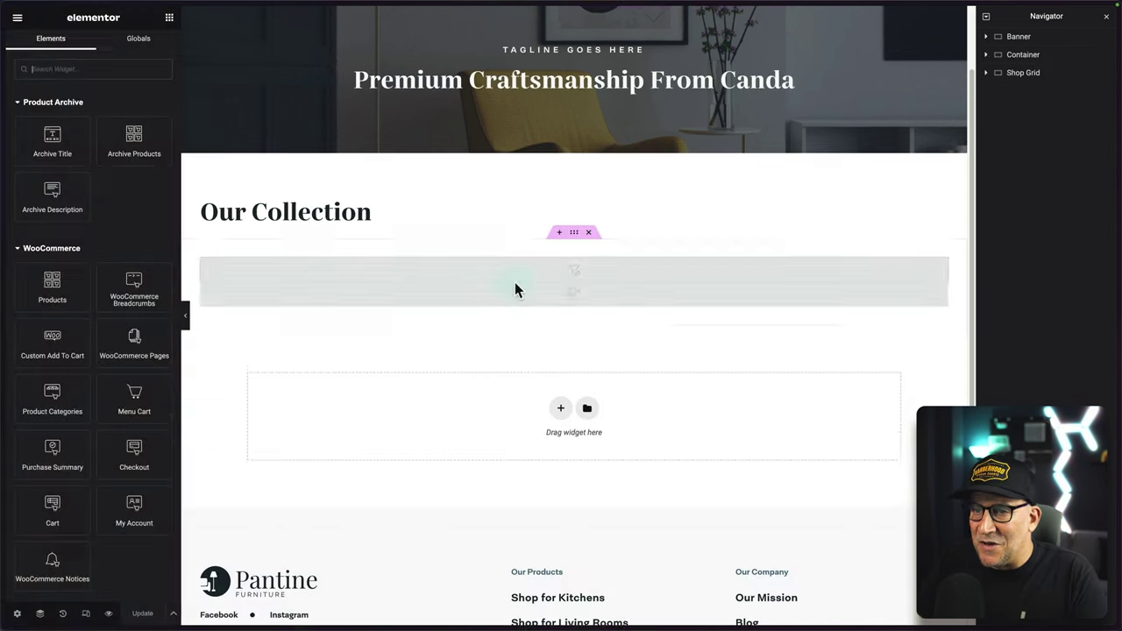
{"action": "scroll", "coordinate": [396, 419], "scroll_direction": "down", "scroll_amount": 3}
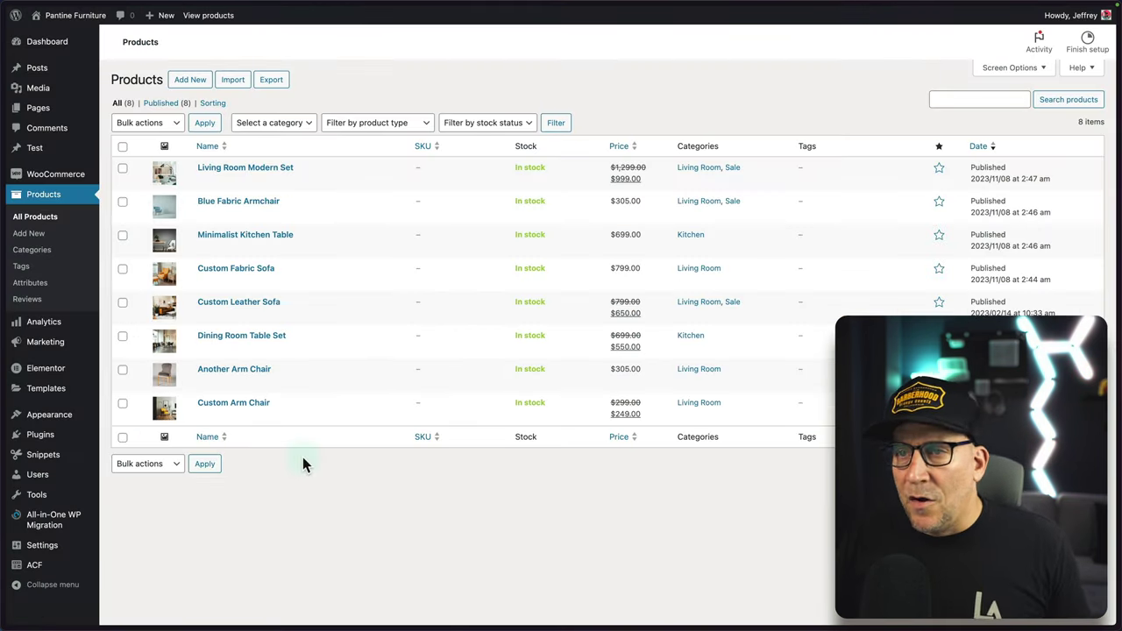
Open the Blue Fabric Armchair product and enter On Sale in its Sales Badge field.
{"action": "left_click", "coordinate": [247, 202]}
{"action": "scroll", "coordinate": [272, 448], "scroll_direction": "down", "scroll_amount": 3}
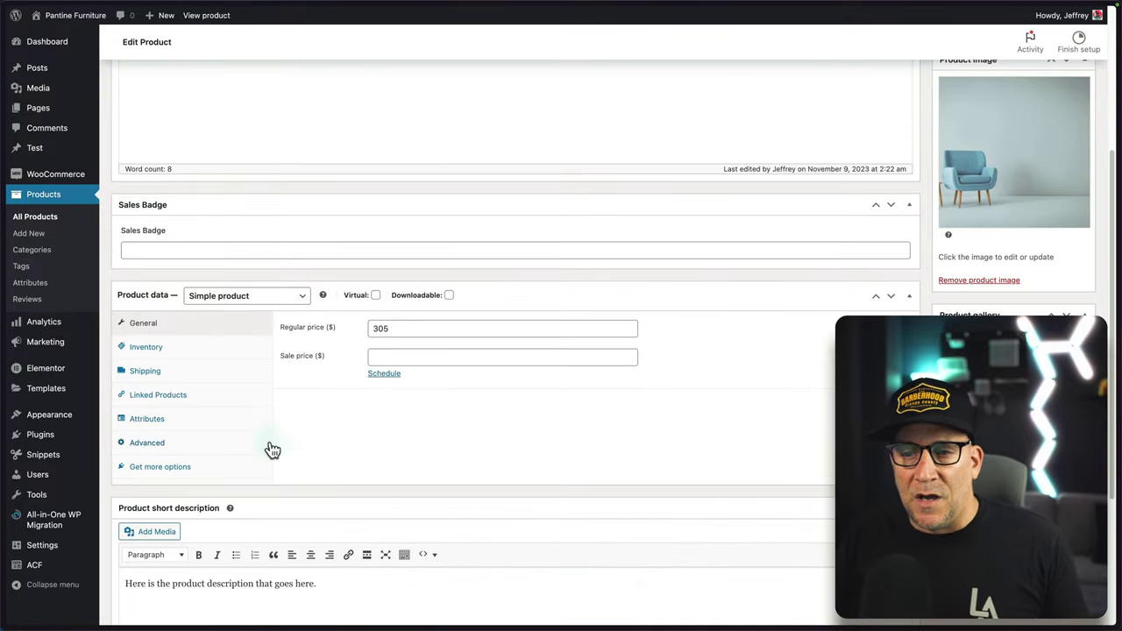
{"action": "left_click", "coordinate": [155, 255]}
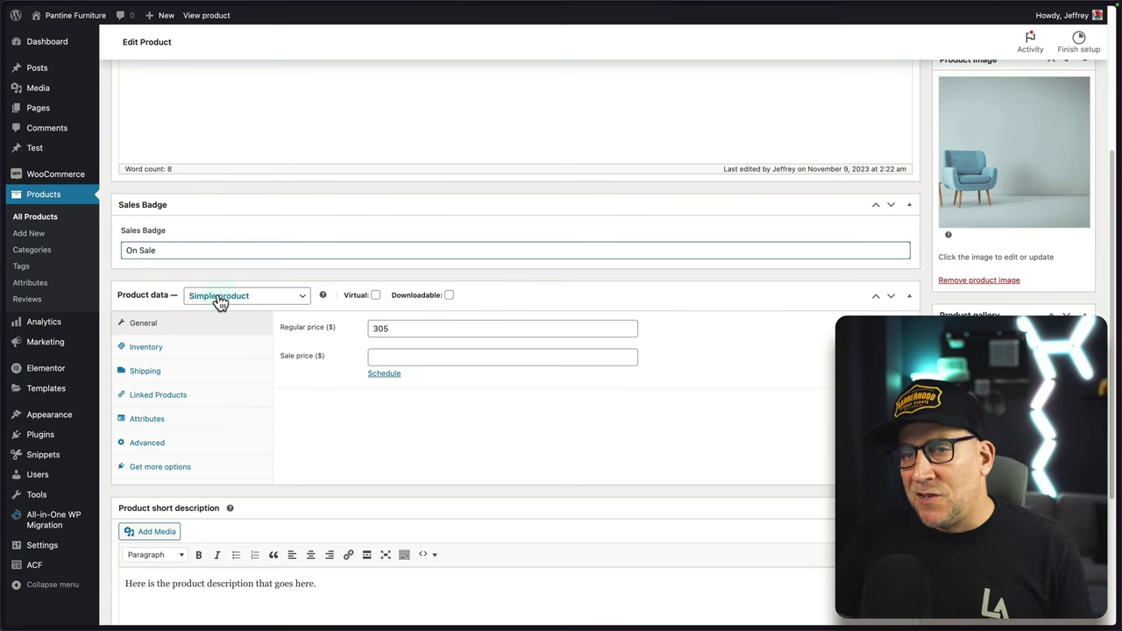
Give the armchair a 199 sale price against its 305 regular price.
{"action": "left_click", "coordinate": [391, 354]}
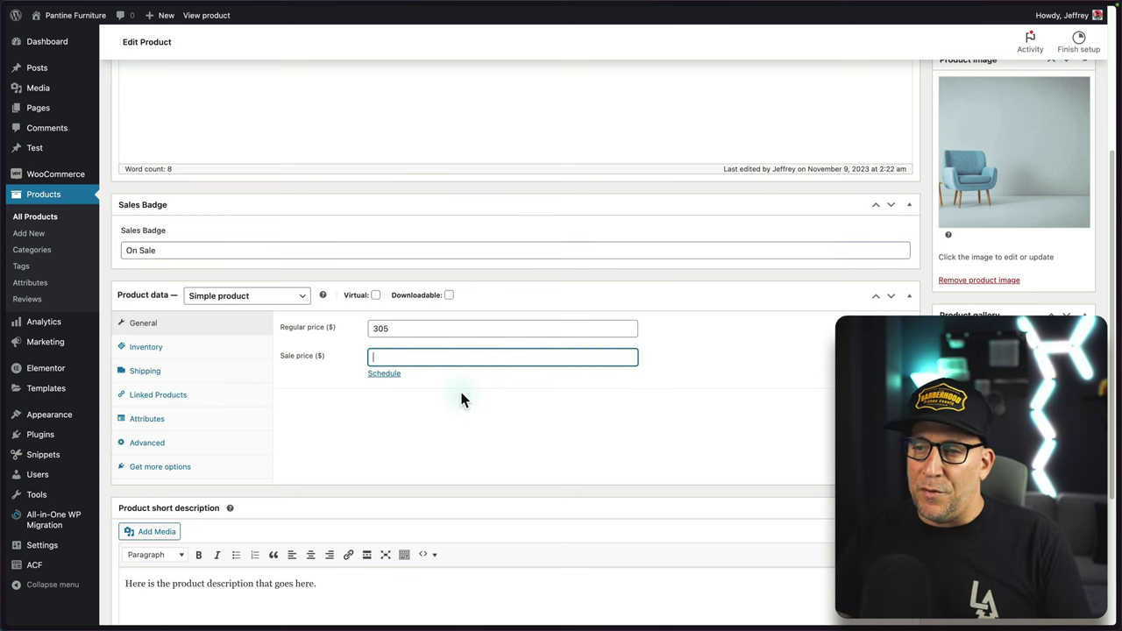
{"action": "scroll", "coordinate": [462, 398], "scroll_direction": "down", "scroll_amount": 1}
{"action": "type", "text": "199"}
{"action": "left_click", "coordinate": [430, 322]}
{"action": "left_click_drag", "start_coordinate": [158, 192], "coordinate": [128, 192]}
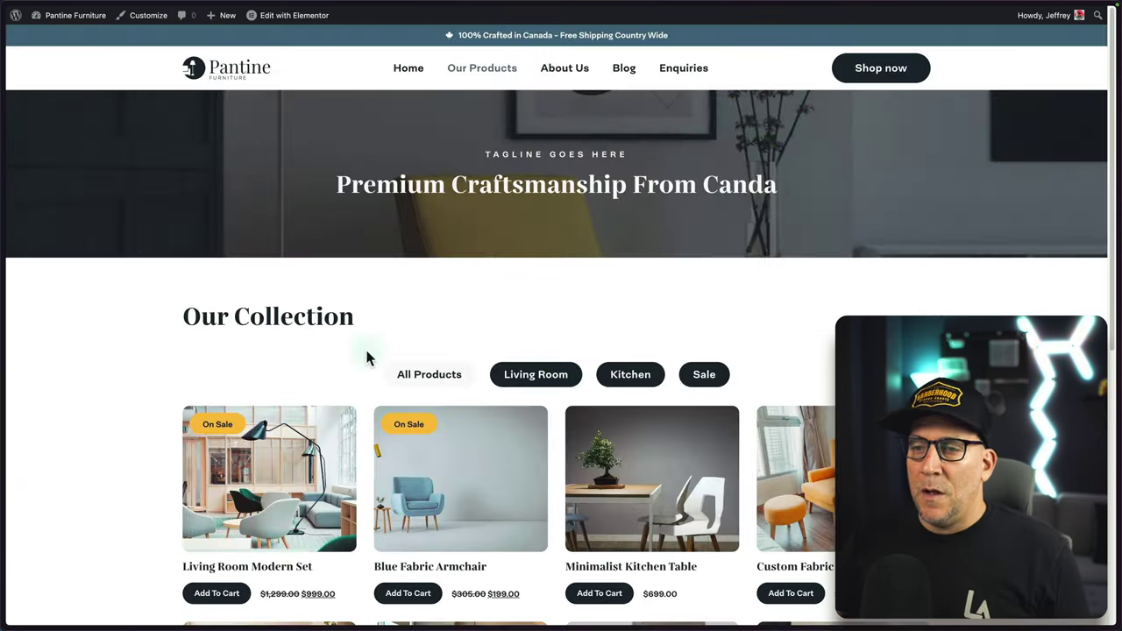
{"action": "scroll", "coordinate": [365, 350], "scroll_direction": "down", "scroll_amount": 4}
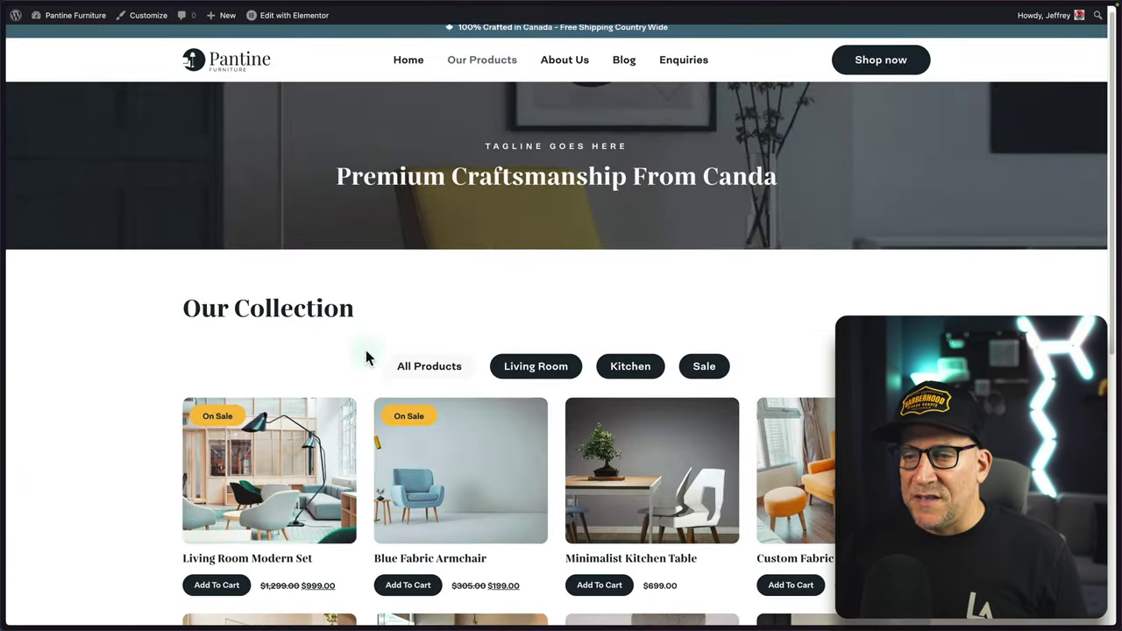